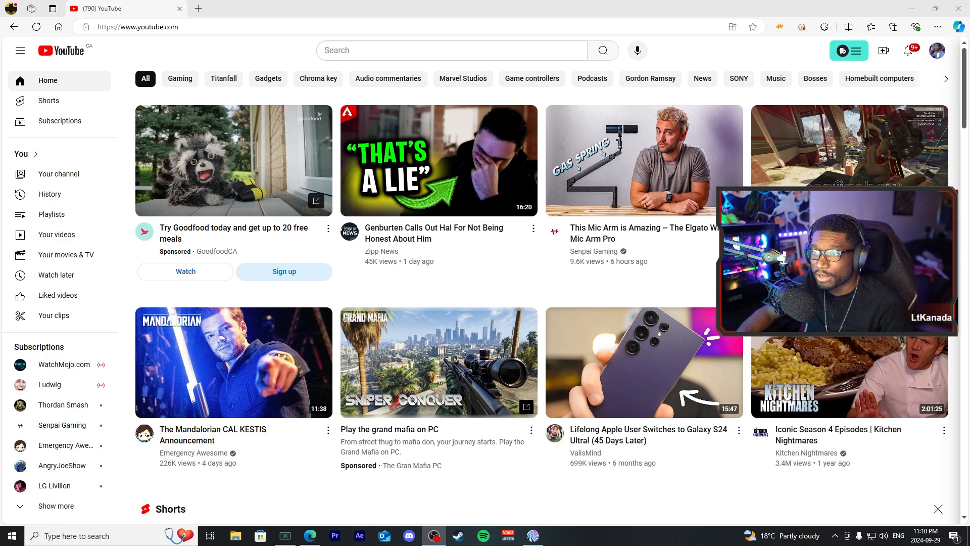
Search YouTube for "crowd cheer green screen".
click(371, 46)
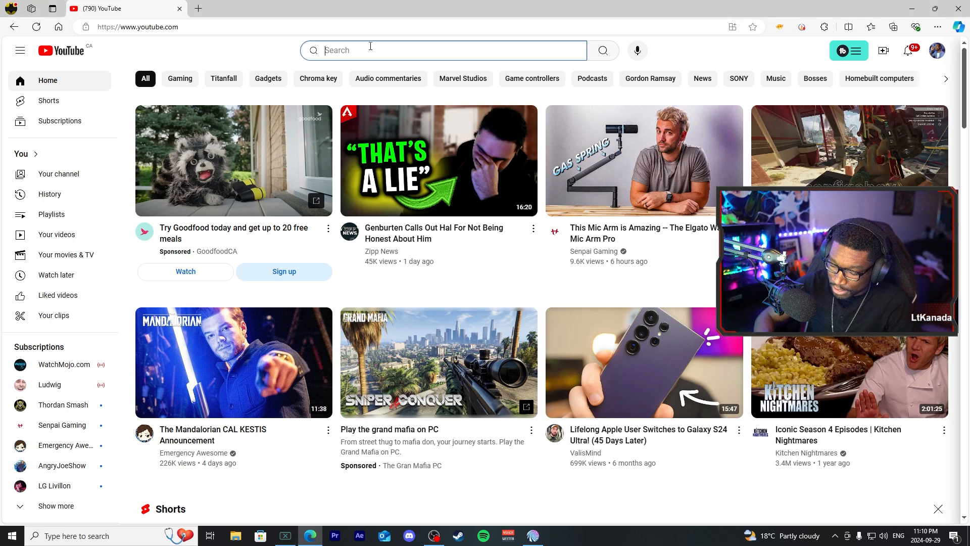
text(crowd cheer)
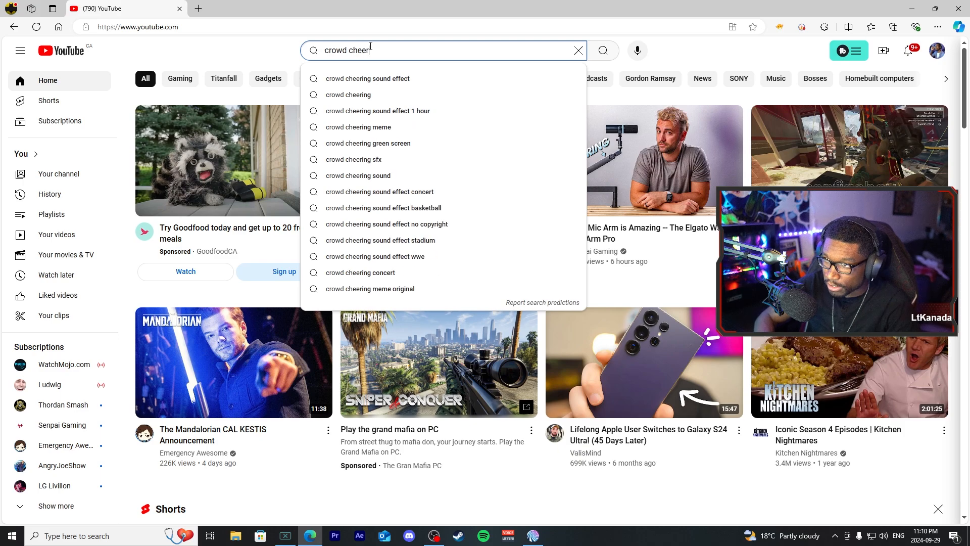
text( gre)
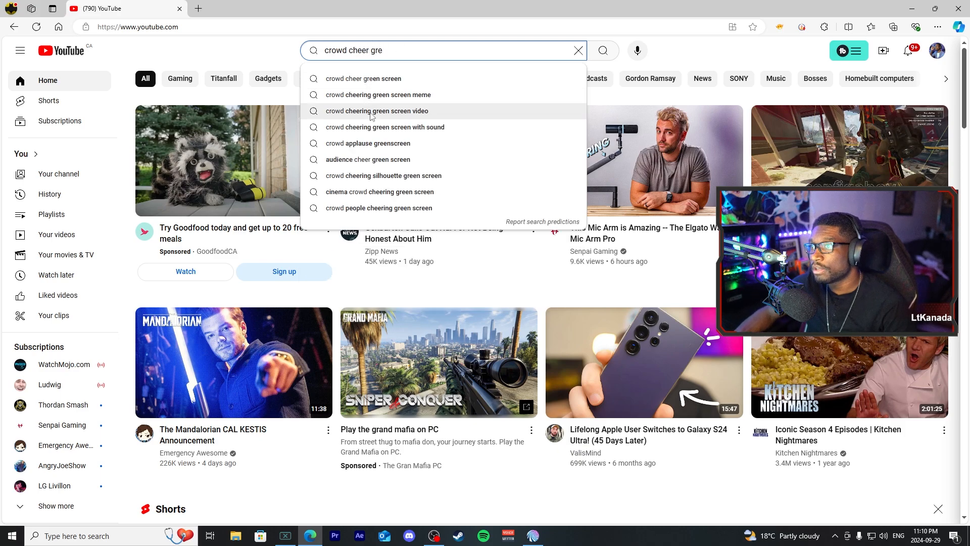
click(364, 79)
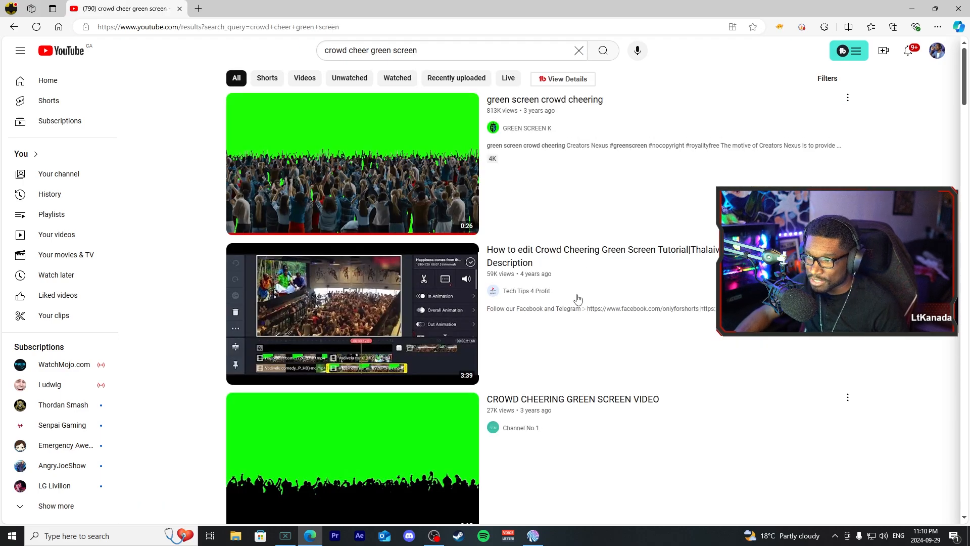
Watch the "CROWD CHEERING GREEN SCREEN VIDEO" from the search results, then leave it.
scroll(578, 299, down, 2)
click(394, 347)
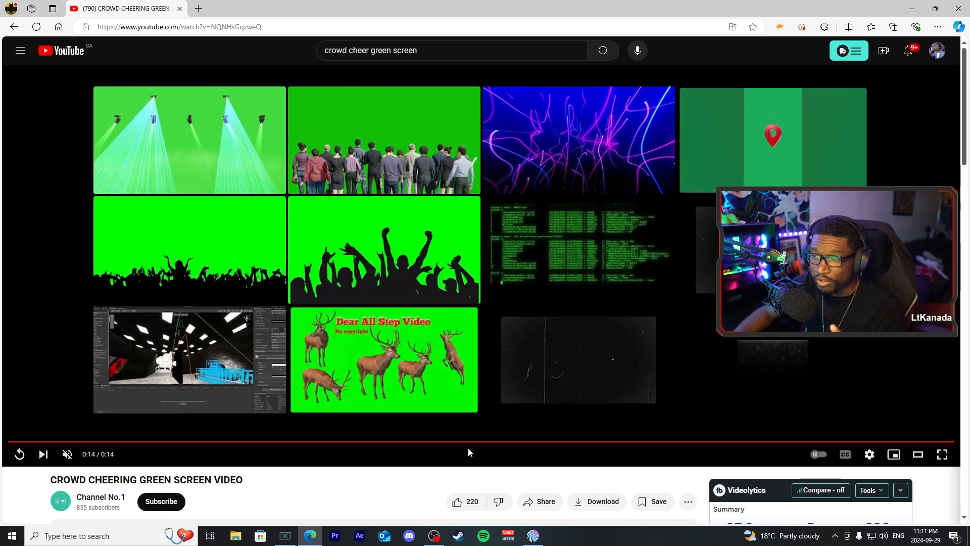
click(14, 27)
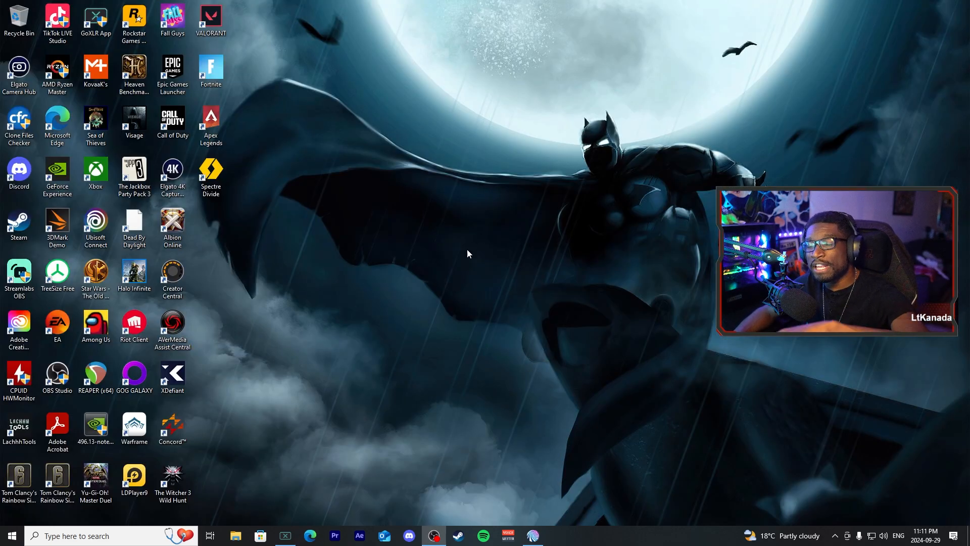
click(336, 542)
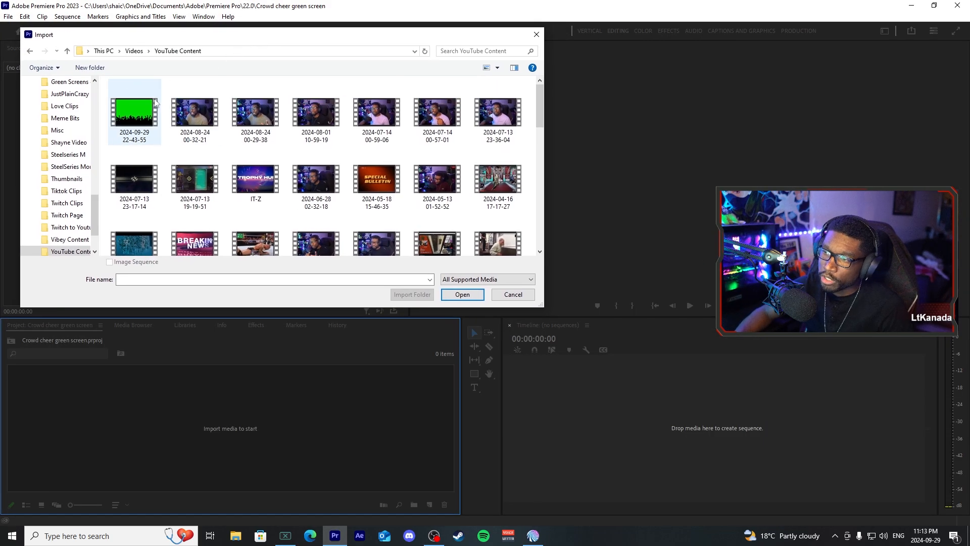
double_click(137, 122)
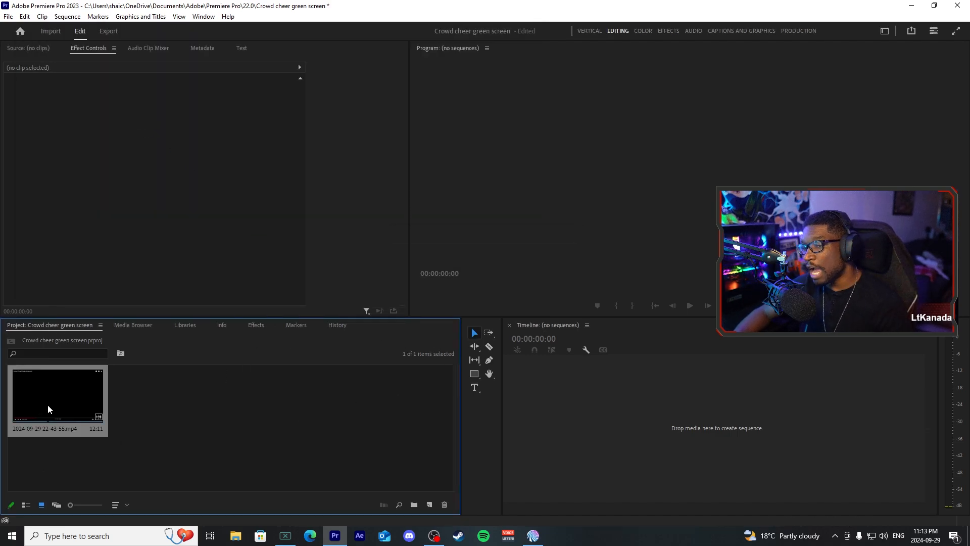
drag(49, 405, 608, 410)
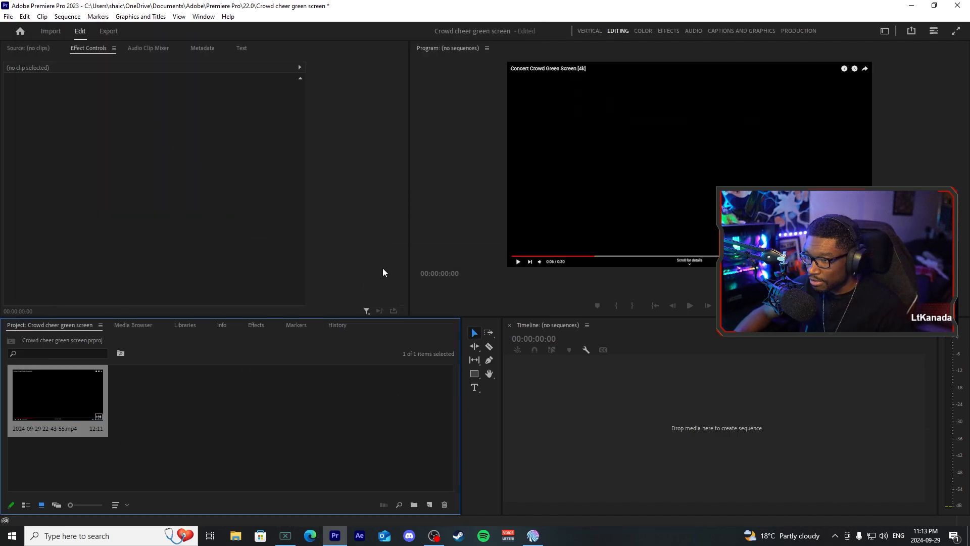
Ripple-trim the start of the clip at 00:00:02:02 to remove the opening player overlay.
drag(626, 352, 648, 368)
click(684, 407)
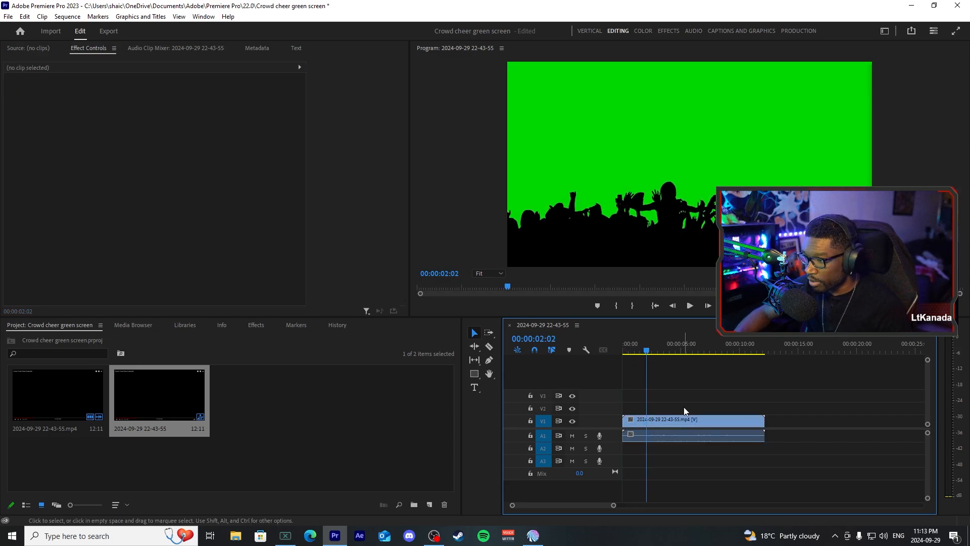
key(q)
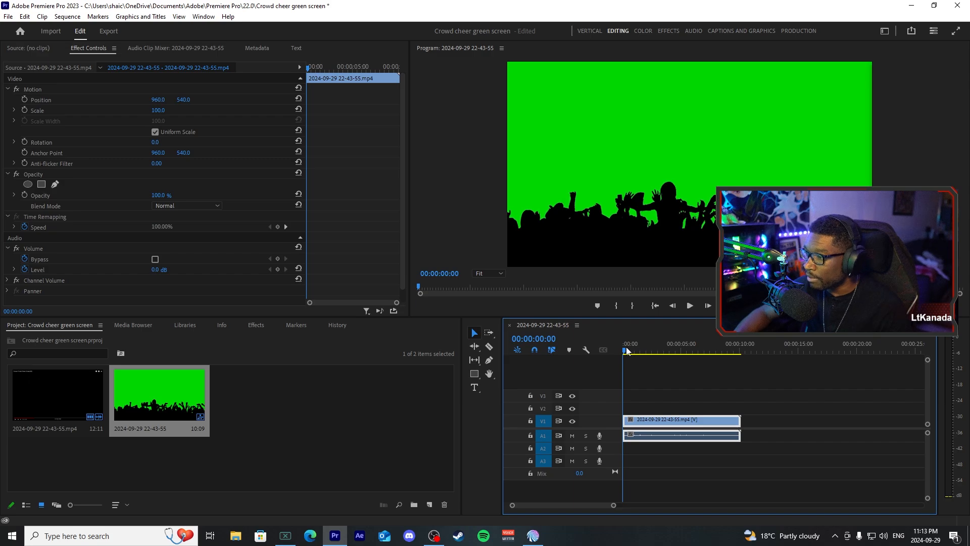
Trim the end of the clip at 00:00:09:47.
drag(626, 352, 739, 390)
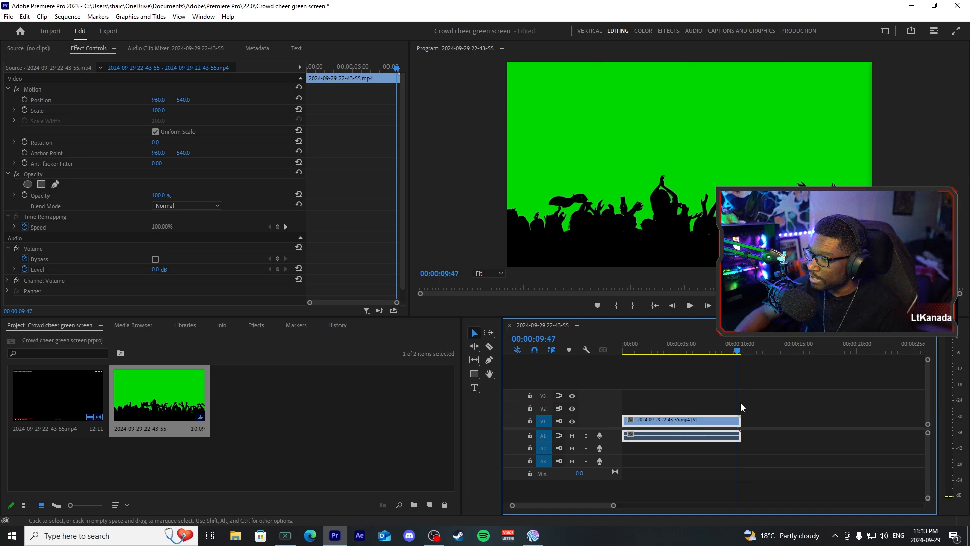
click(762, 378)
key(w)
Scrub through the trimmed clip and play it briefly from the start to check the cuts.
drag(738, 349, 723, 350)
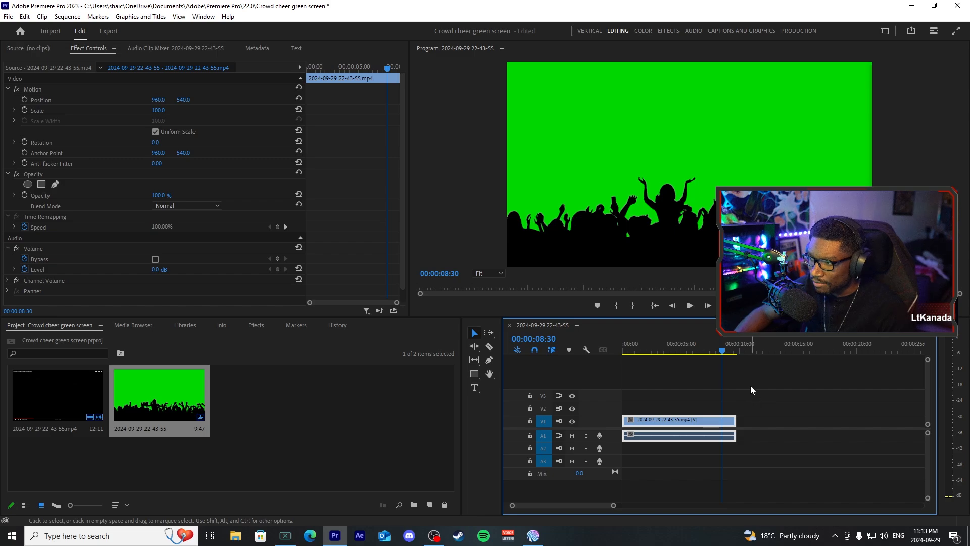
key(Home)
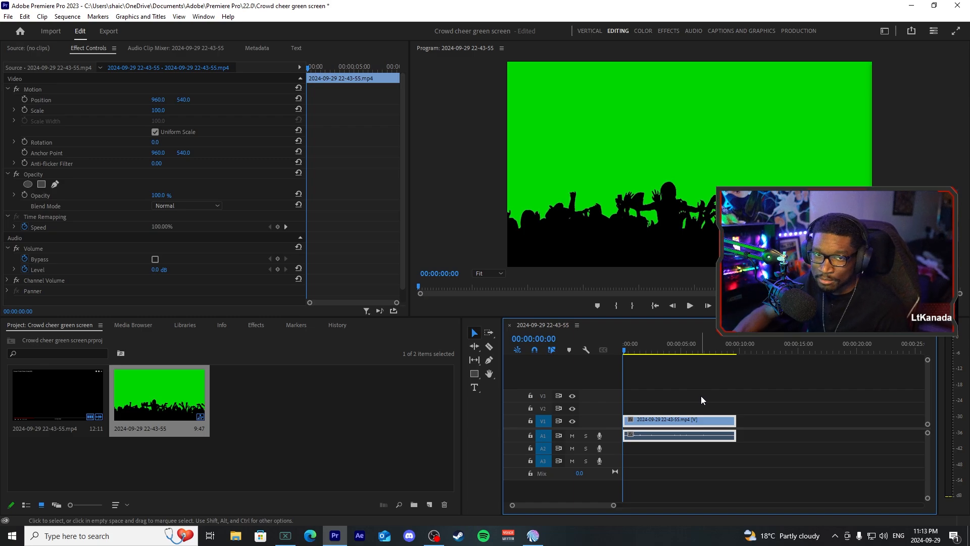
click(690, 306)
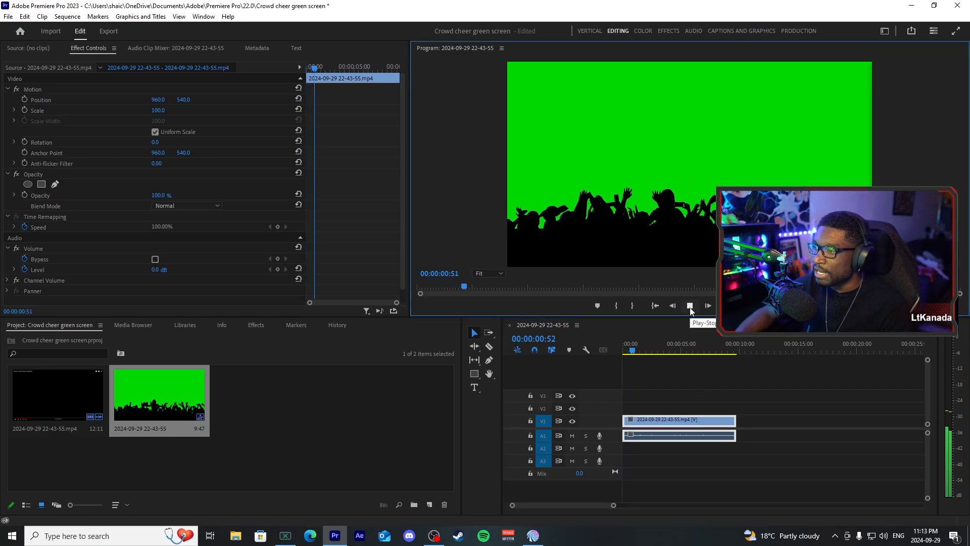
click(688, 308)
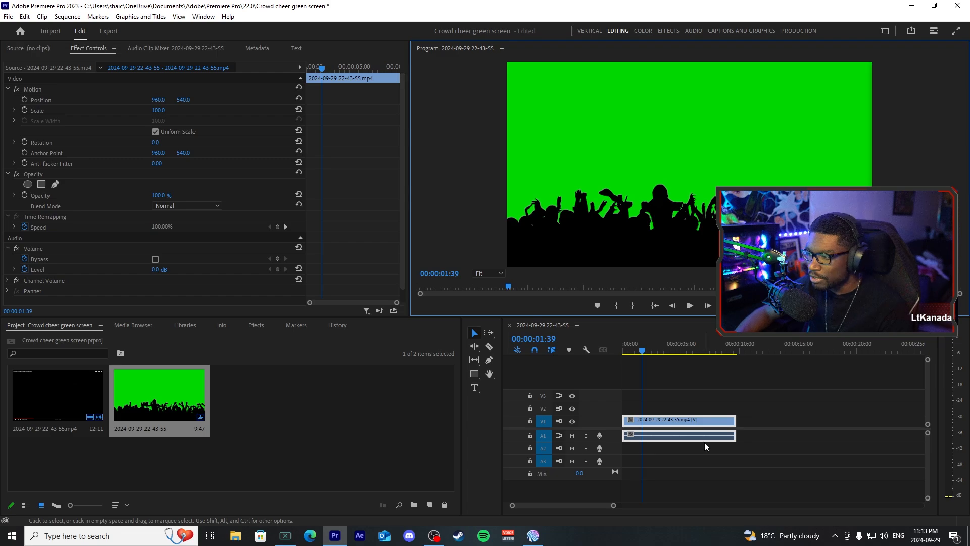
Unlink the clip's audio from its video and delete the audio.
right_click(675, 421)
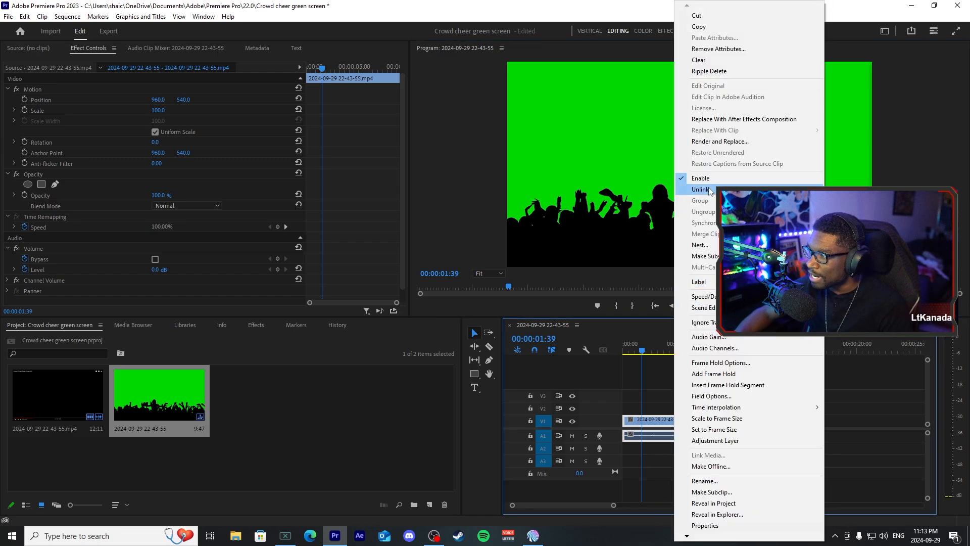
click(700, 189)
click(671, 441)
key(Delete)
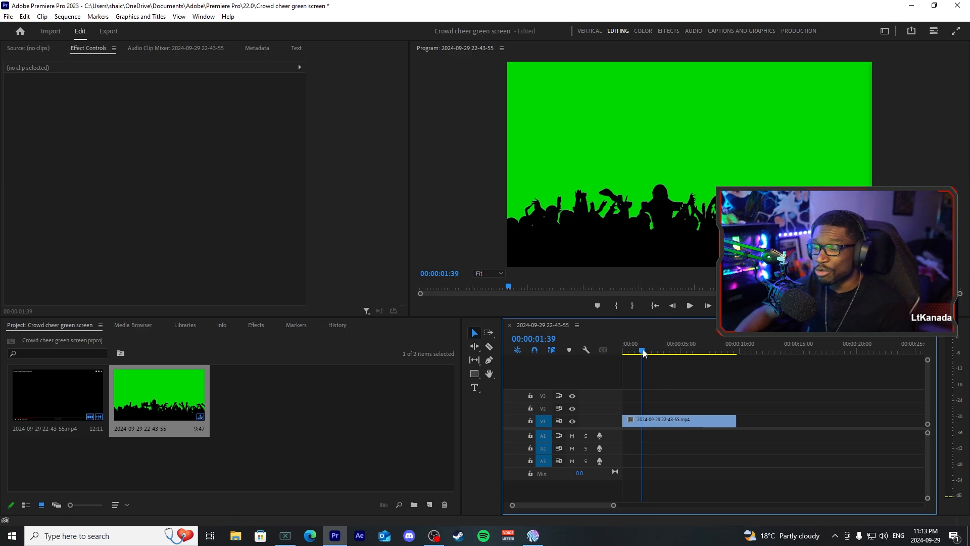
Return the playhead to the start, find the Ultra Key effect and apply it to the crowd clip.
drag(643, 350, 611, 348)
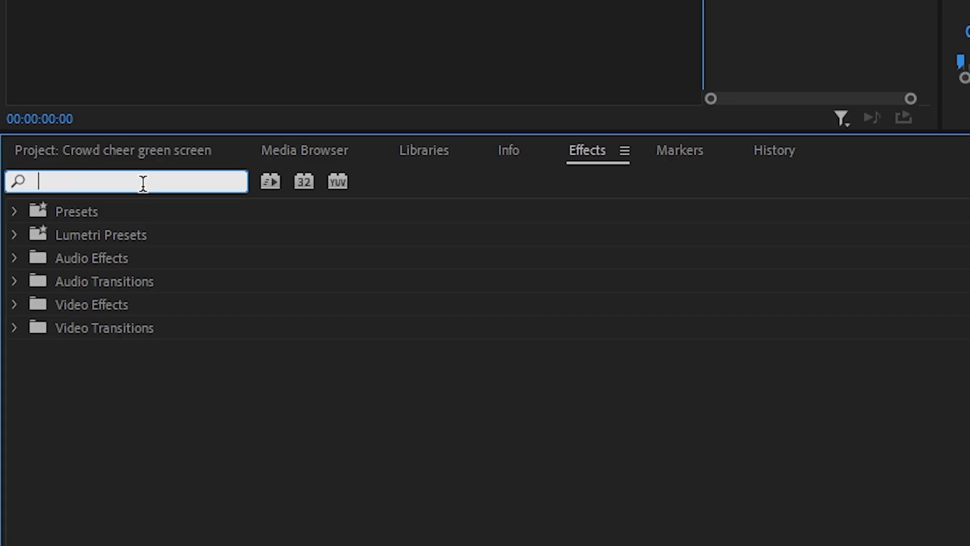
text(ultra)
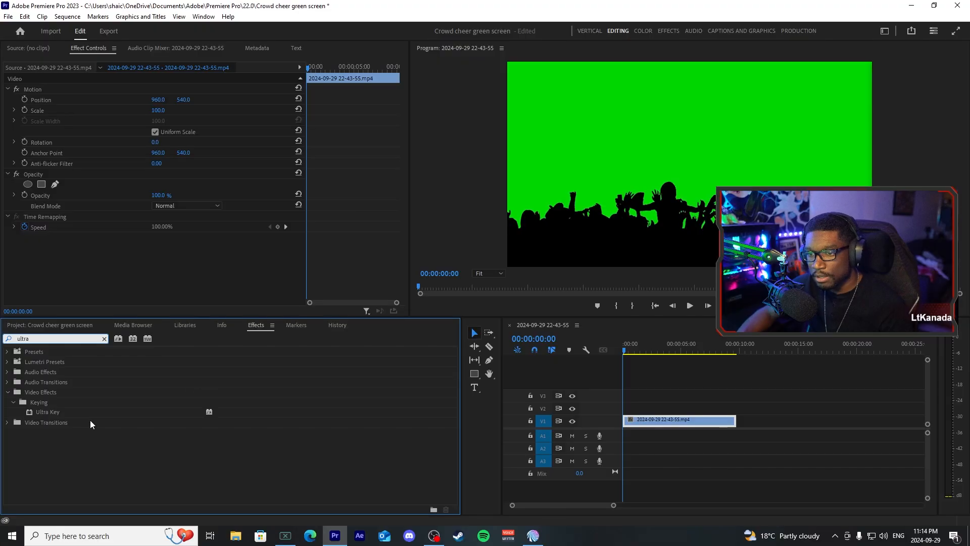
click(180, 351)
drag(118, 412, 692, 422)
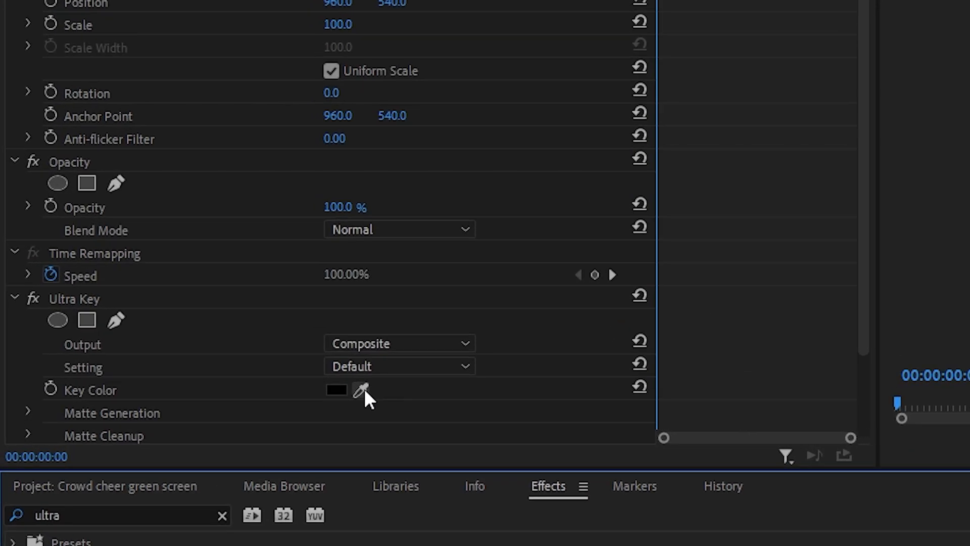
Sample the green background as the Ultra Key color, set the key to Aggressive, and play back the result.
click(363, 388)
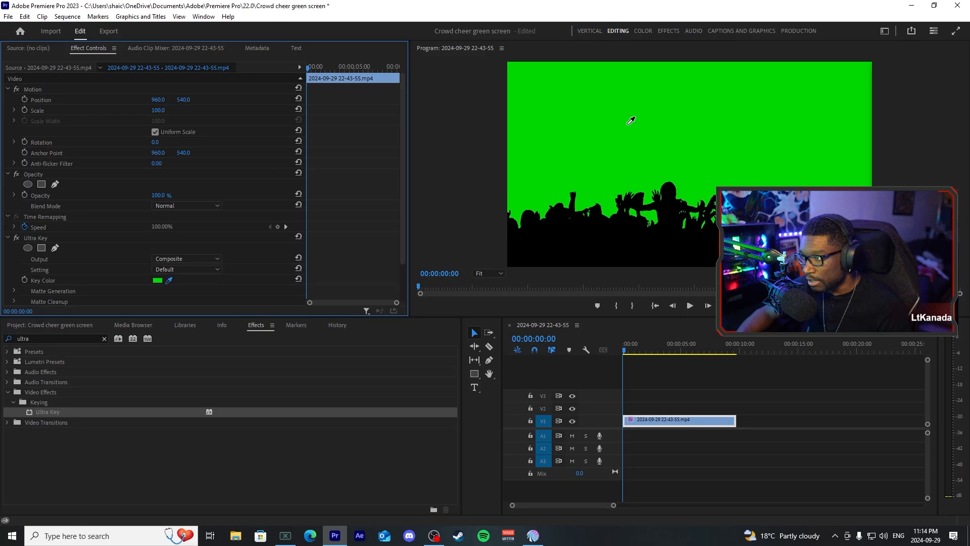
click(905, 103)
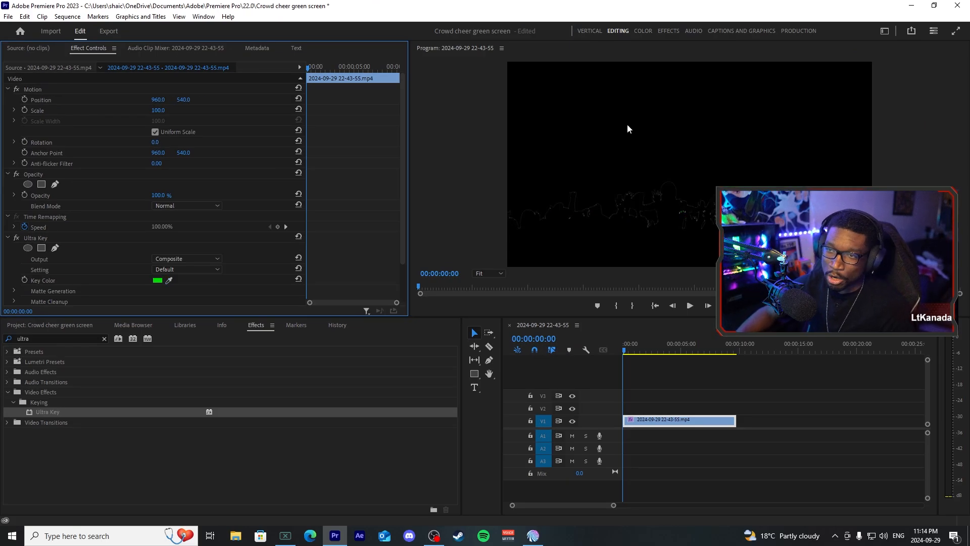
click(210, 269)
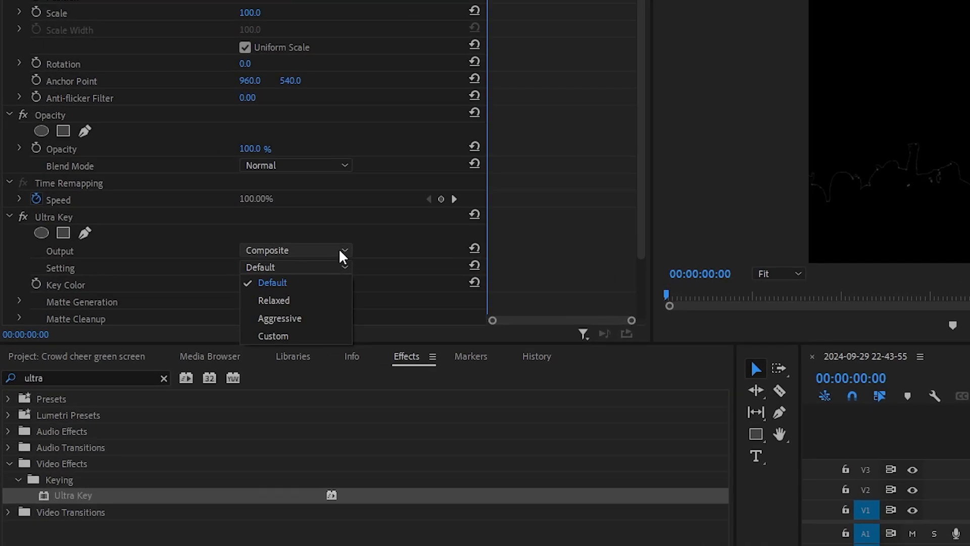
click(320, 317)
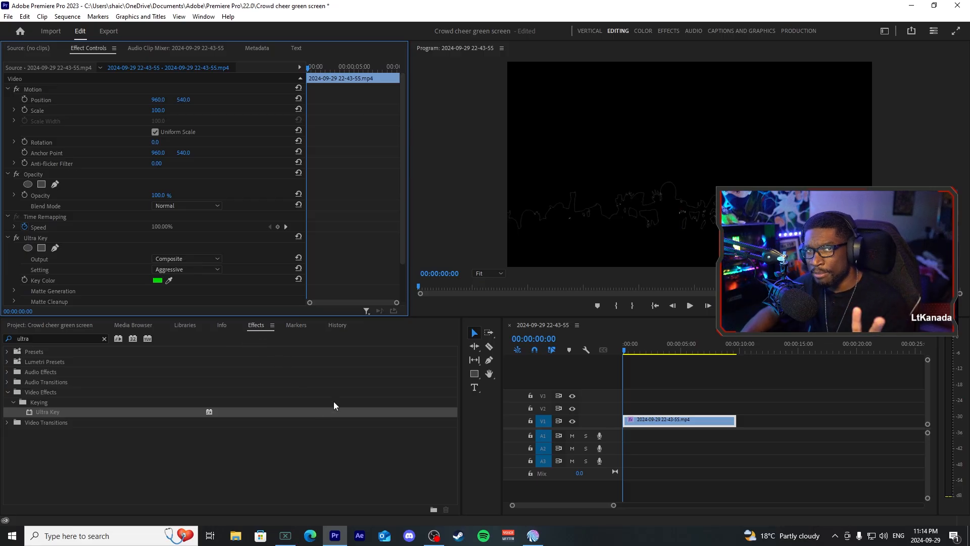
click(690, 305)
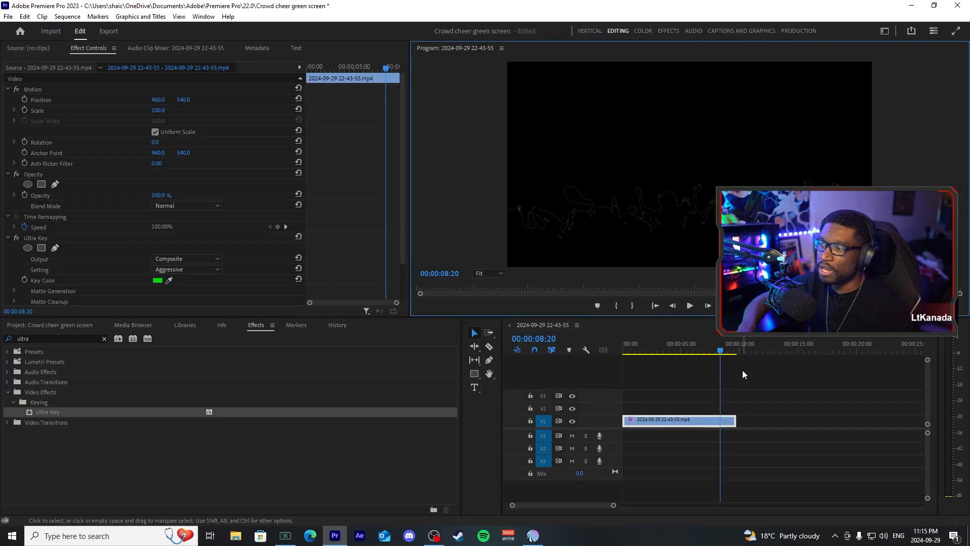
Open the sequence's export settings, change the format to WebM, and review the video settings with the VP9 codec.
key(ctrl+m)
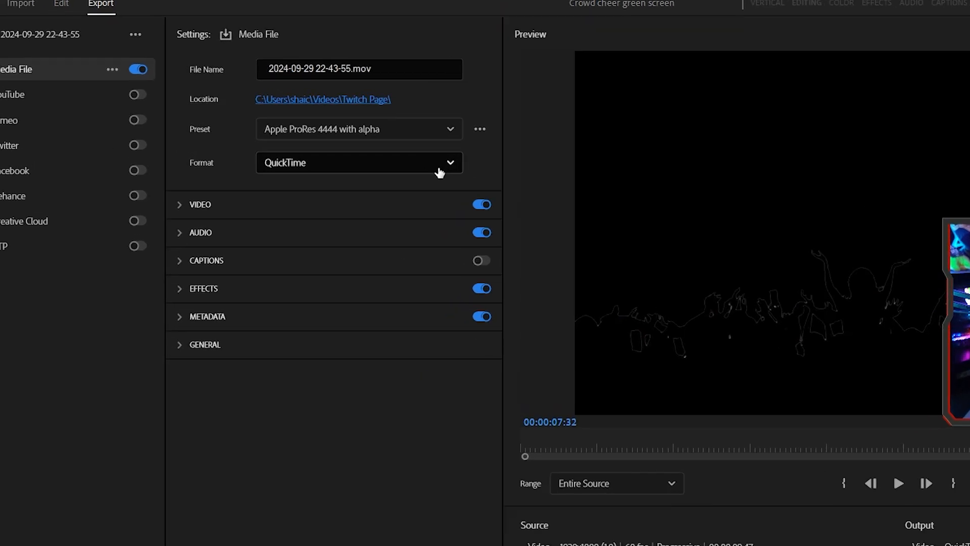
click(356, 148)
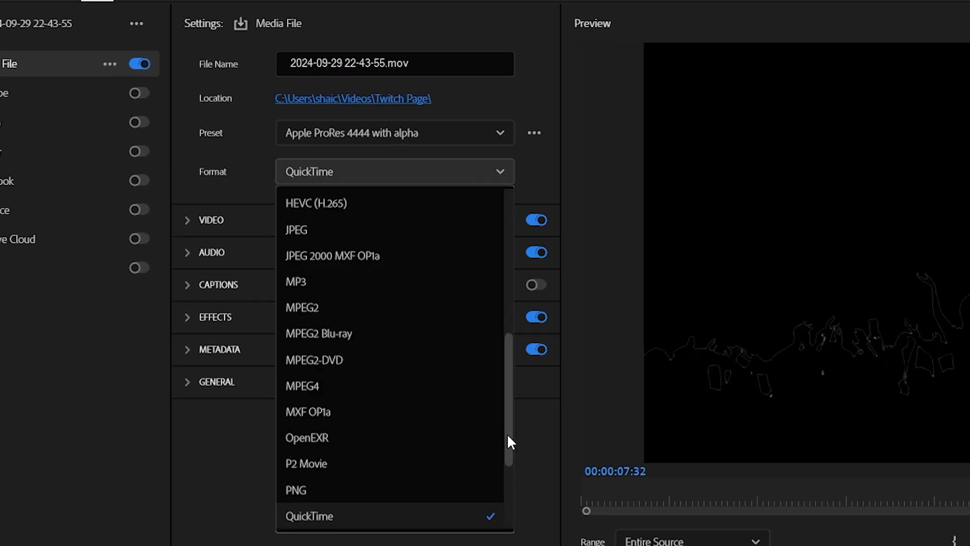
drag(509, 440, 515, 497)
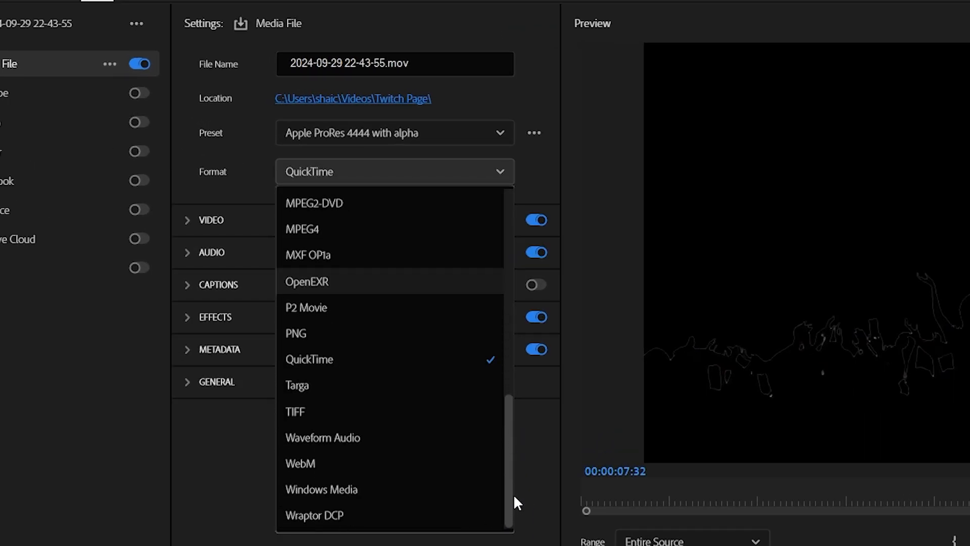
click(317, 464)
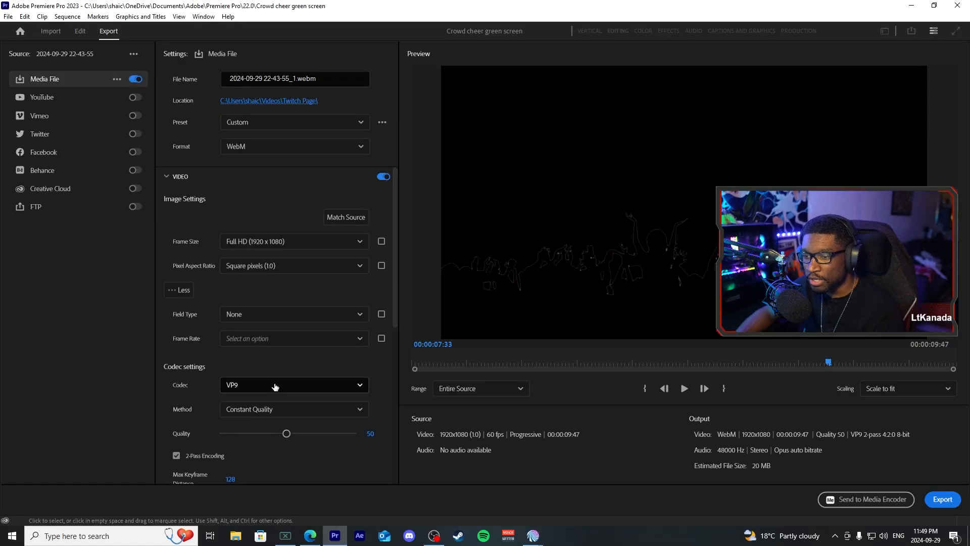
click(320, 385)
click(320, 385)
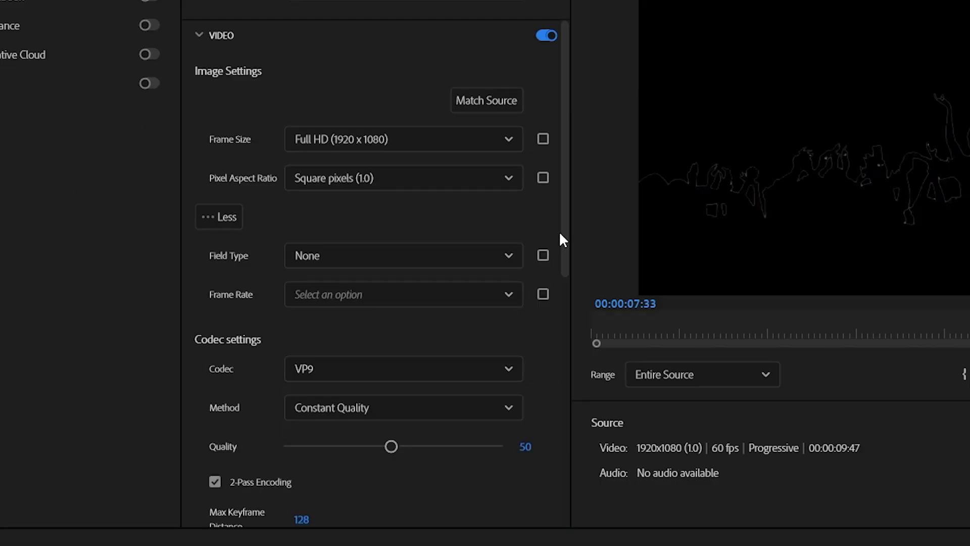
drag(562, 238, 569, 402)
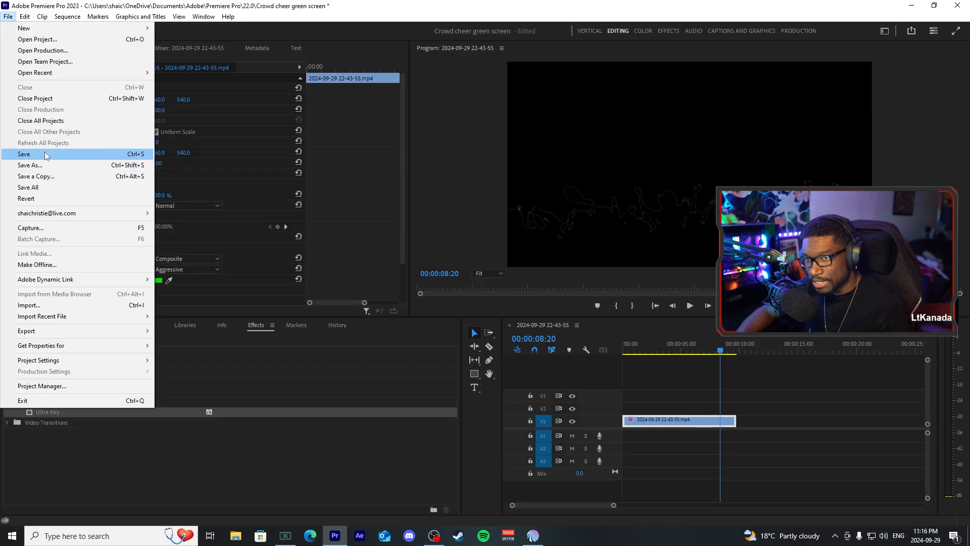
Save the Crowd cheer green screen project and close Premiere Pro.
click(30, 152)
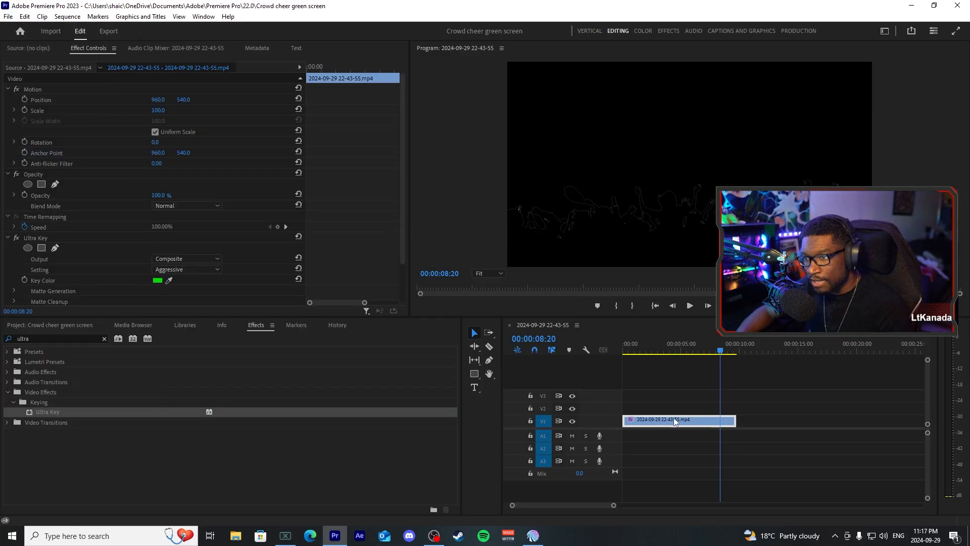
click(959, 5)
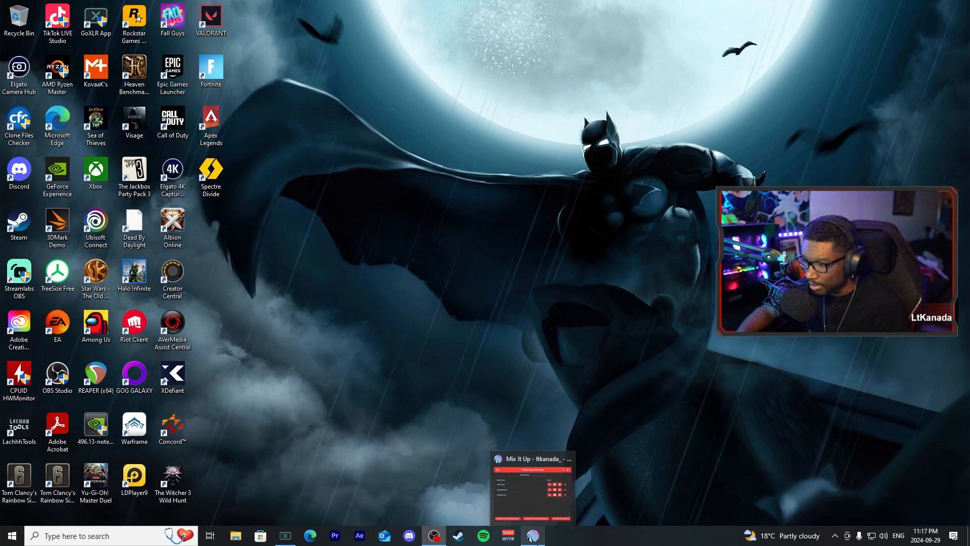
Switch to Mix It Up, open its Commands page and look through the Ungrouped commands.
click(533, 536)
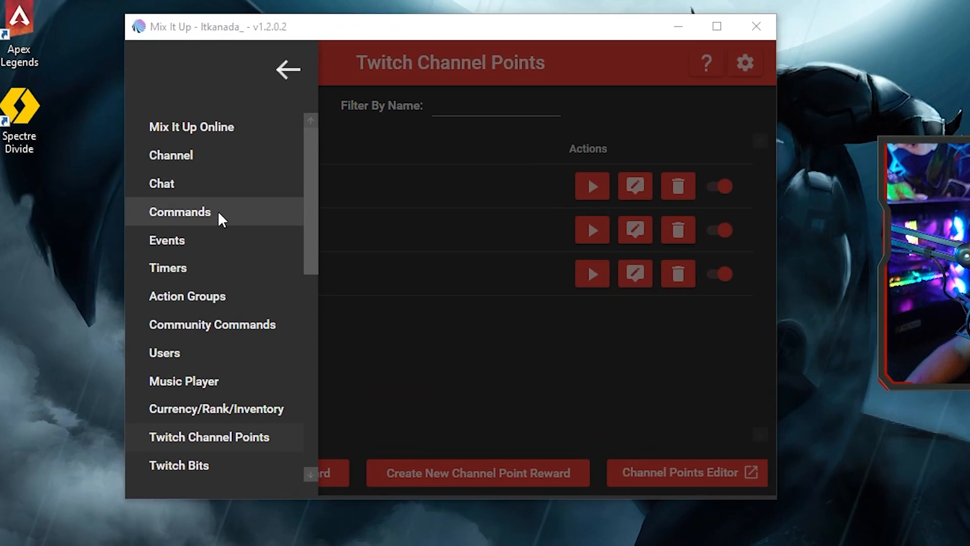
click(326, 231)
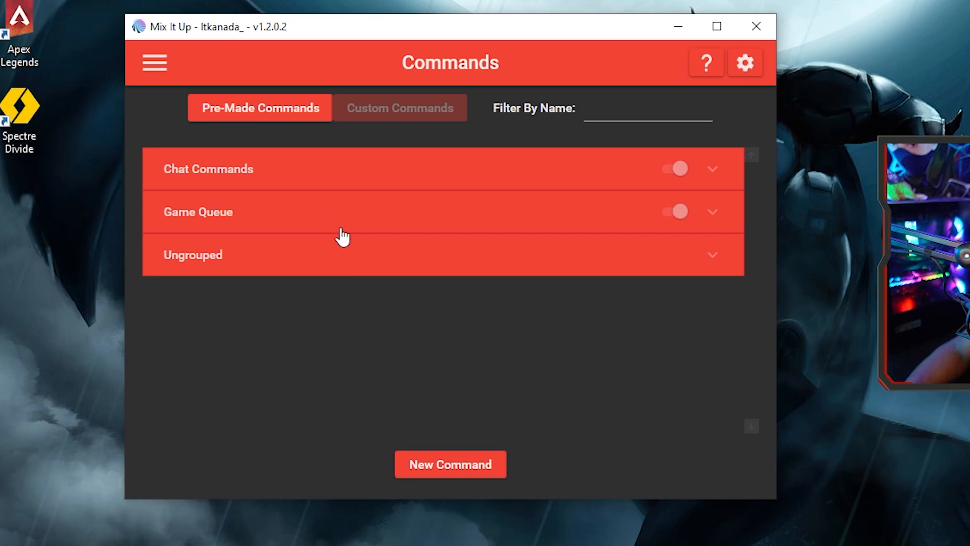
click(347, 265)
scroll(312, 319, down, 2)
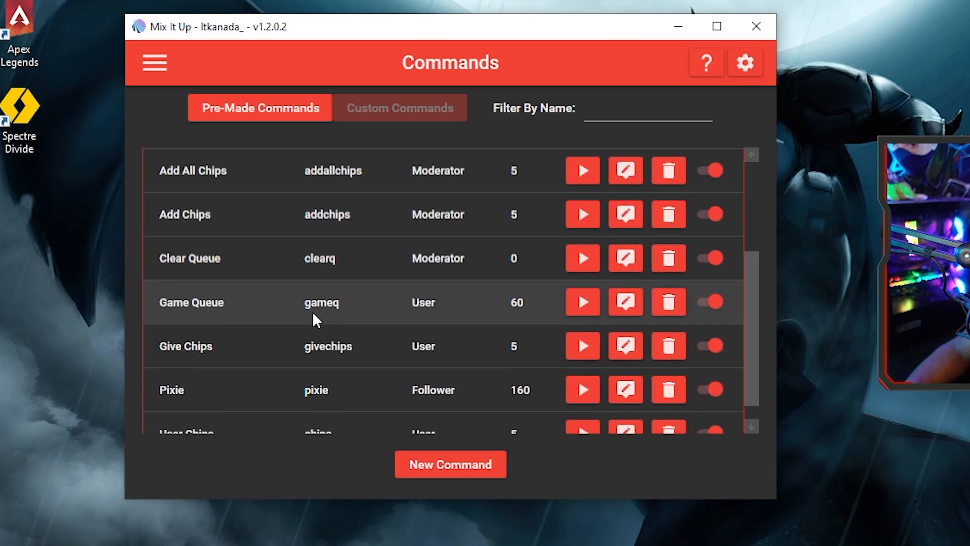
scroll(312, 320, up, 4)
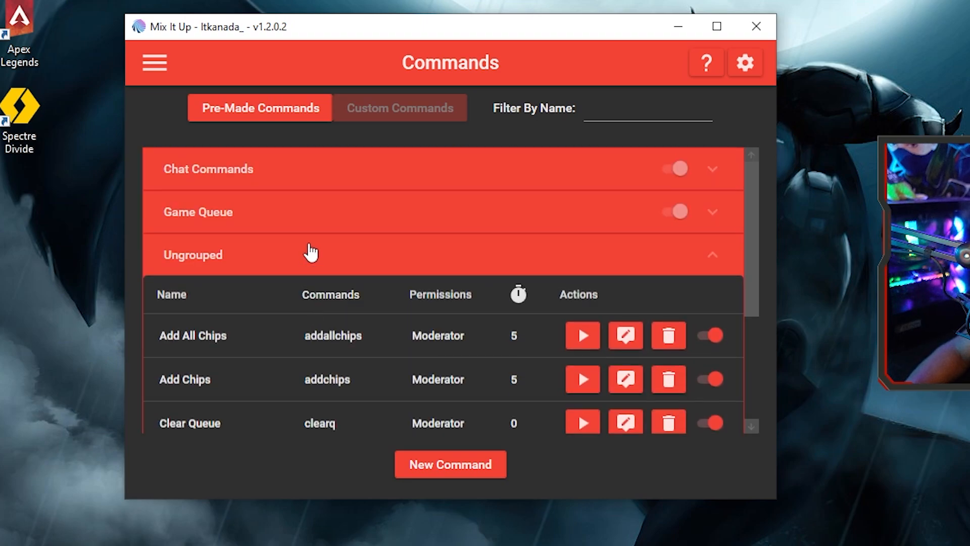
Expand the Chat Commands group and find the We Windows command in it.
click(306, 166)
scroll(292, 359, down, 2)
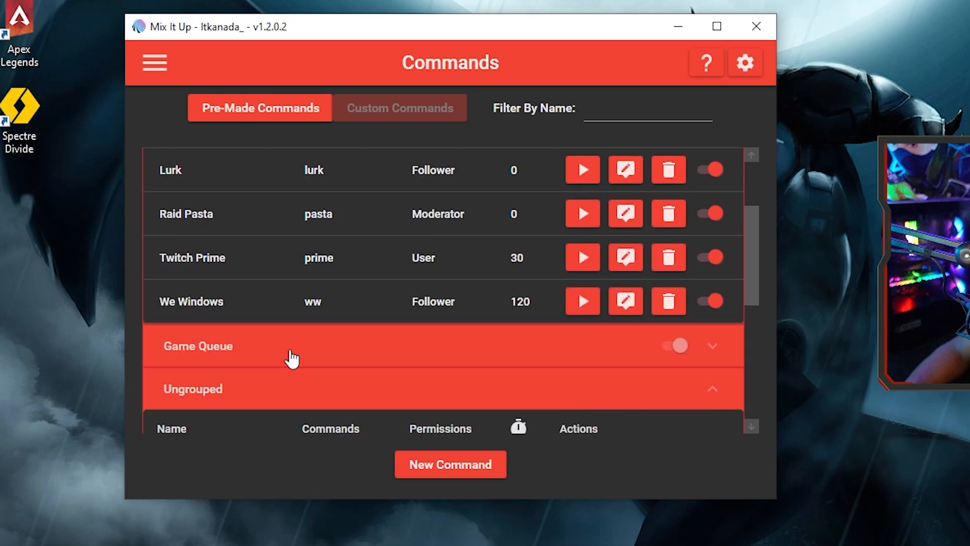
scroll(289, 349, up, 1)
scroll(326, 296, up, 1)
scroll(326, 296, down, 1)
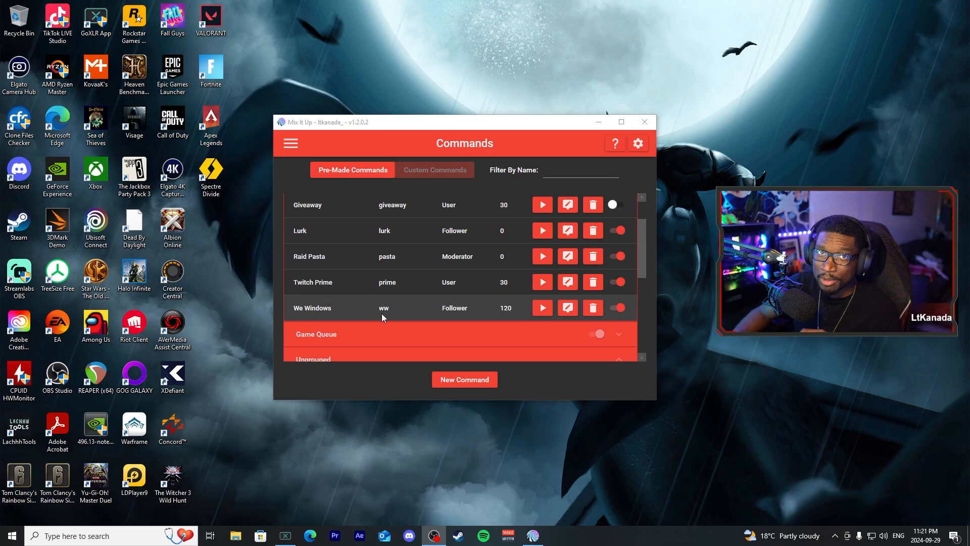
Run a test of the We Windows command with the default test values.
click(371, 317)
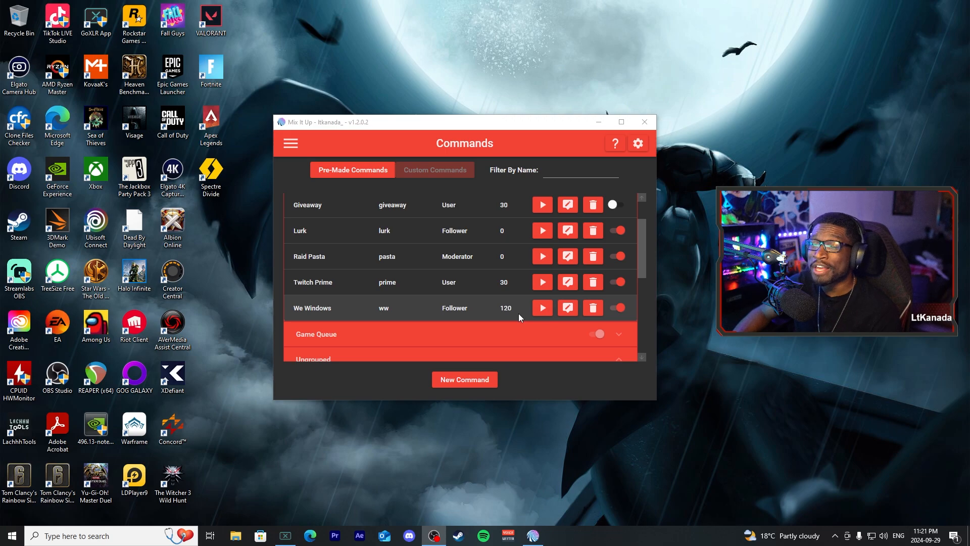
click(546, 311)
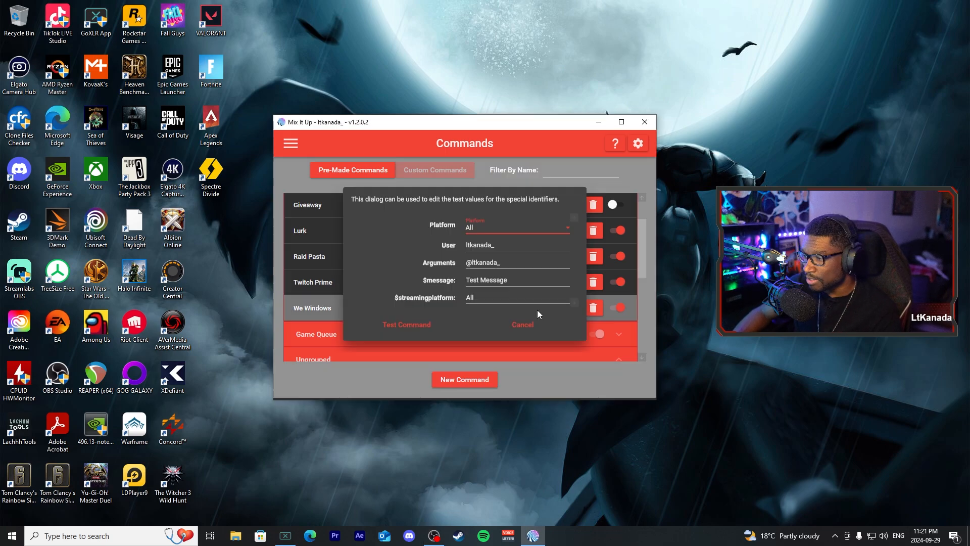
click(408, 327)
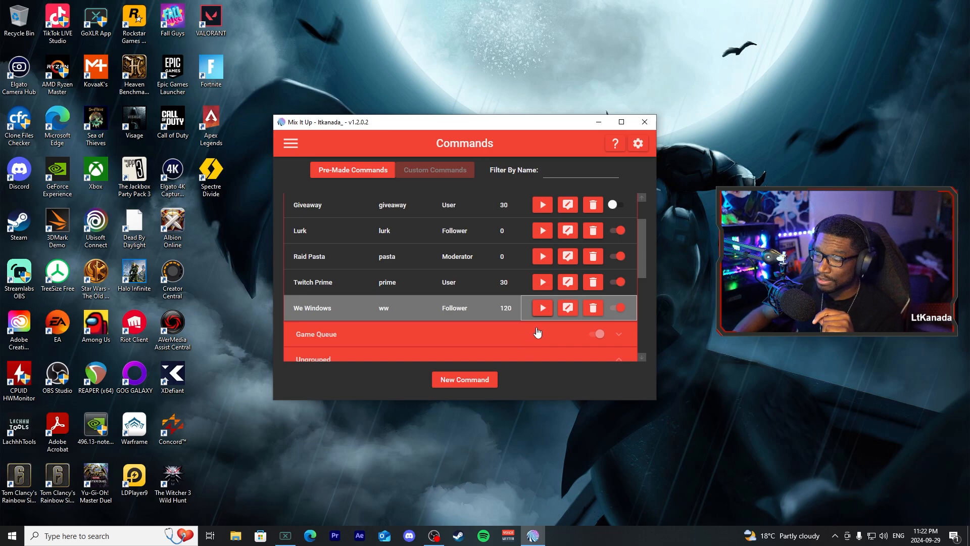
Open the We Windows command for editing and add an Overlay (Images & Videos) action to it.
click(568, 307)
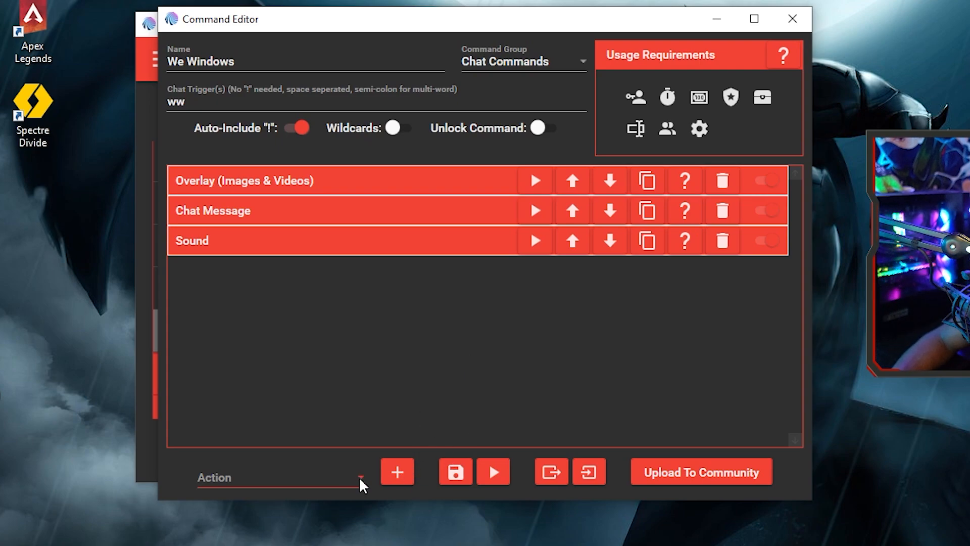
click(361, 480)
scroll(345, 341, down, 1)
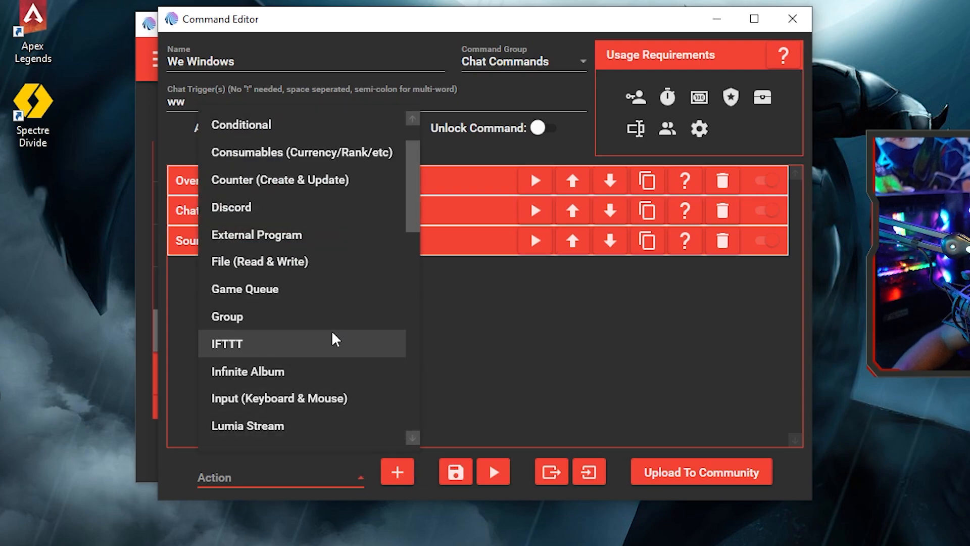
scroll(334, 340, down, 6)
scroll(334, 340, up, 5)
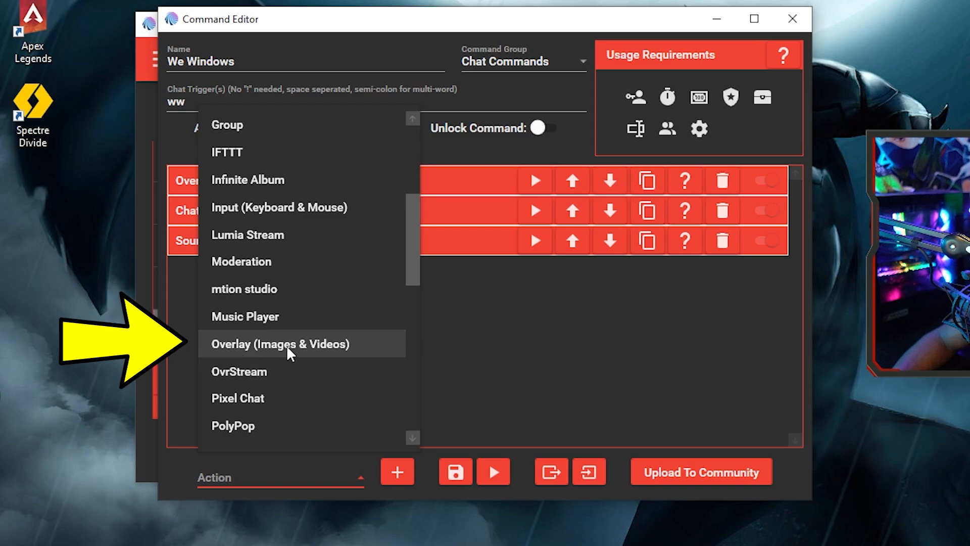
click(320, 345)
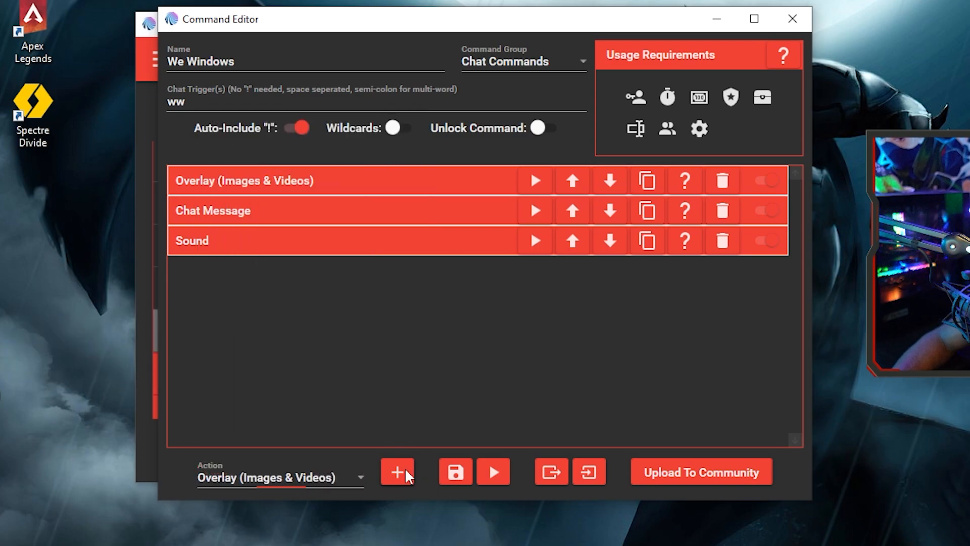
click(397, 472)
scroll(403, 296, down, 2)
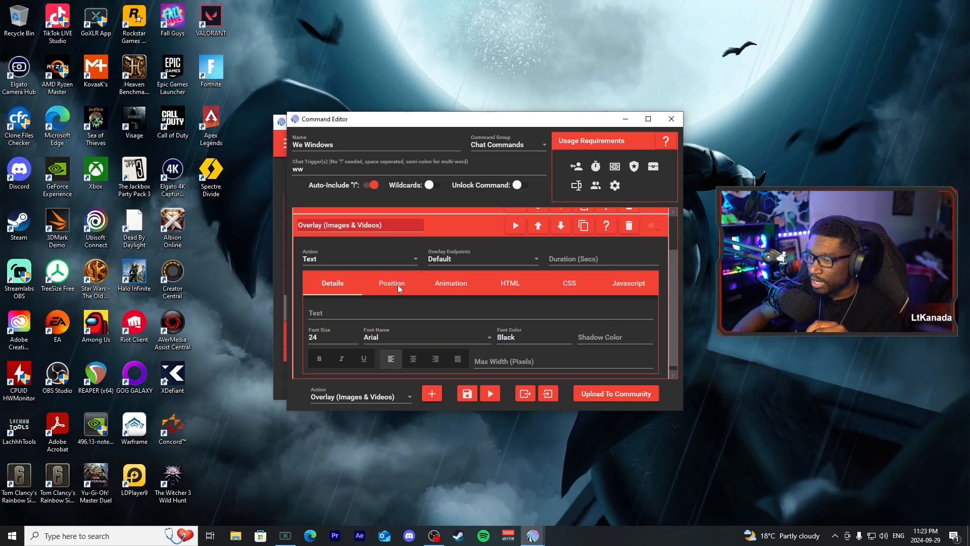
Make the new overlay action a Video using the Crowd Cheer Green.webm file, with a 9-second duration and looping off.
click(413, 259)
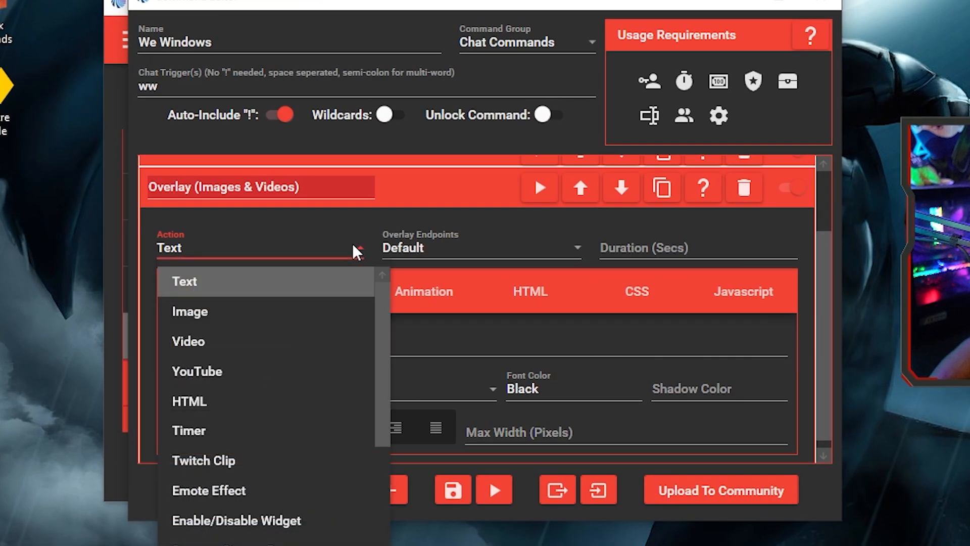
click(192, 341)
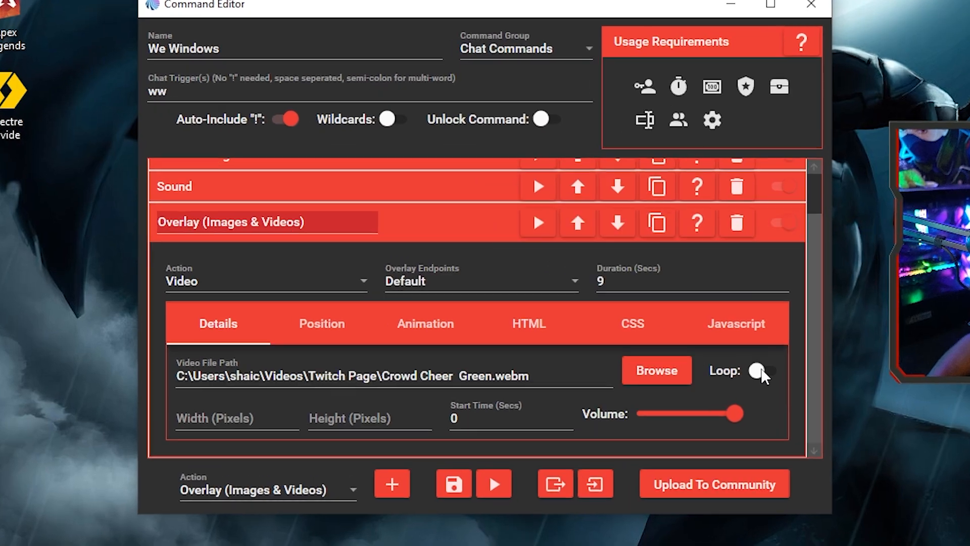
click(646, 335)
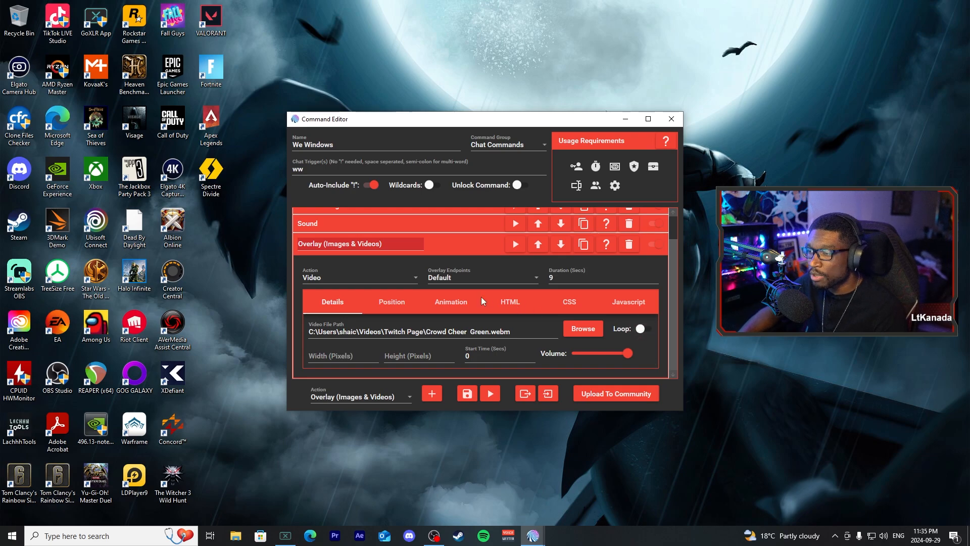
Set the video overlay's exit animation to Fade Out and save the command.
click(444, 304)
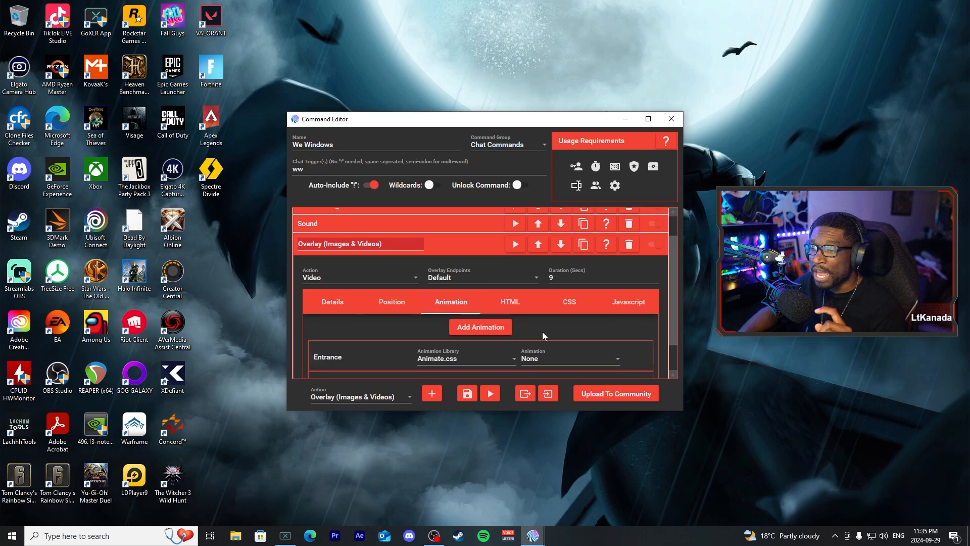
scroll(542, 332, down, 1)
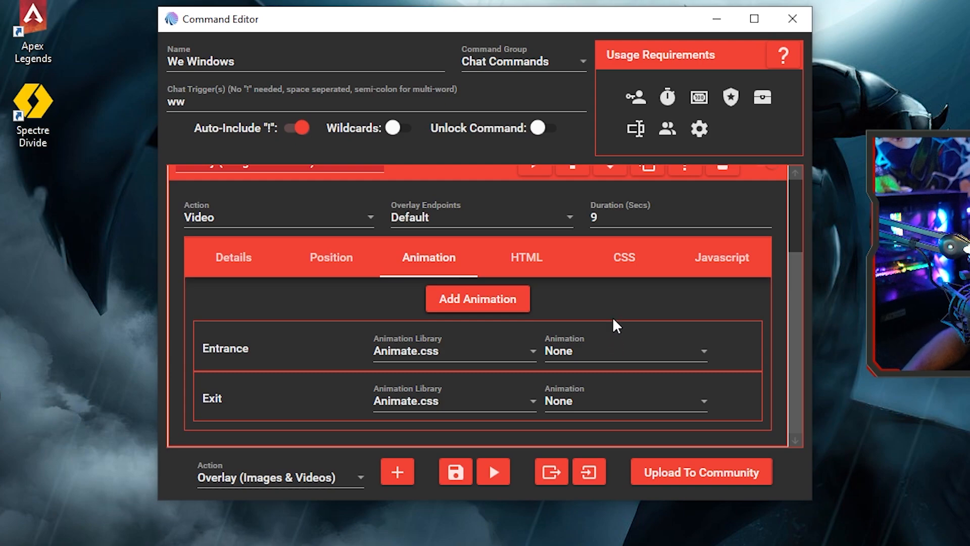
click(677, 388)
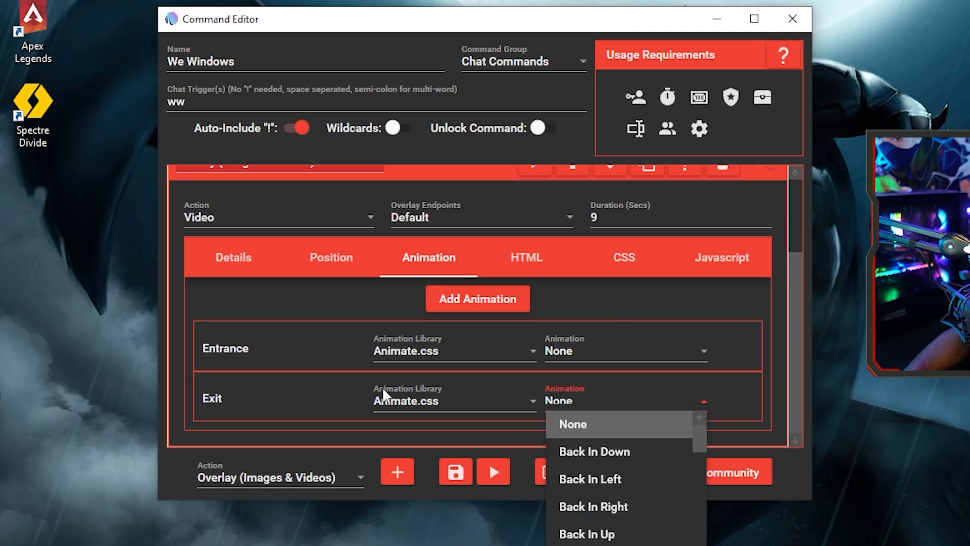
scroll(664, 535, down, 3)
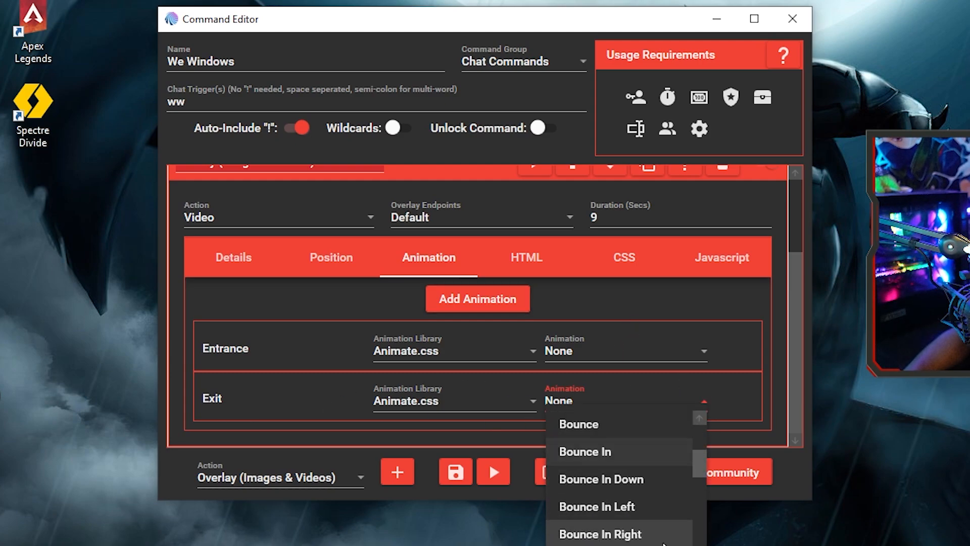
scroll(663, 535, down, 3)
scroll(664, 536, down, 2)
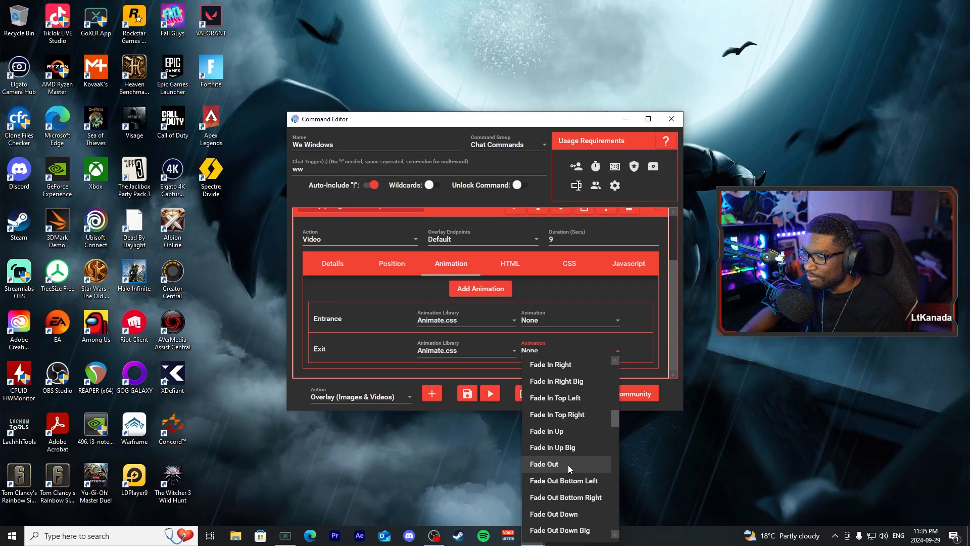
click(568, 464)
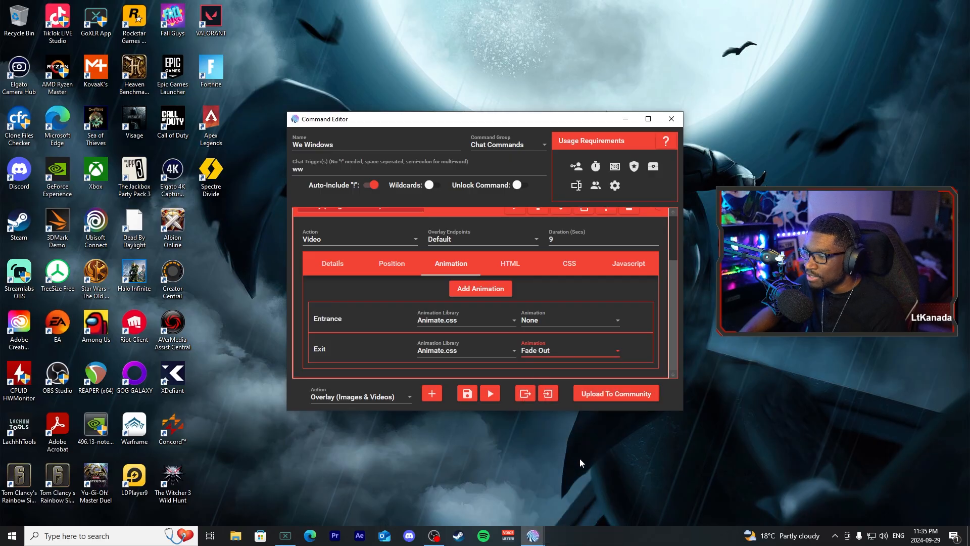
click(466, 395)
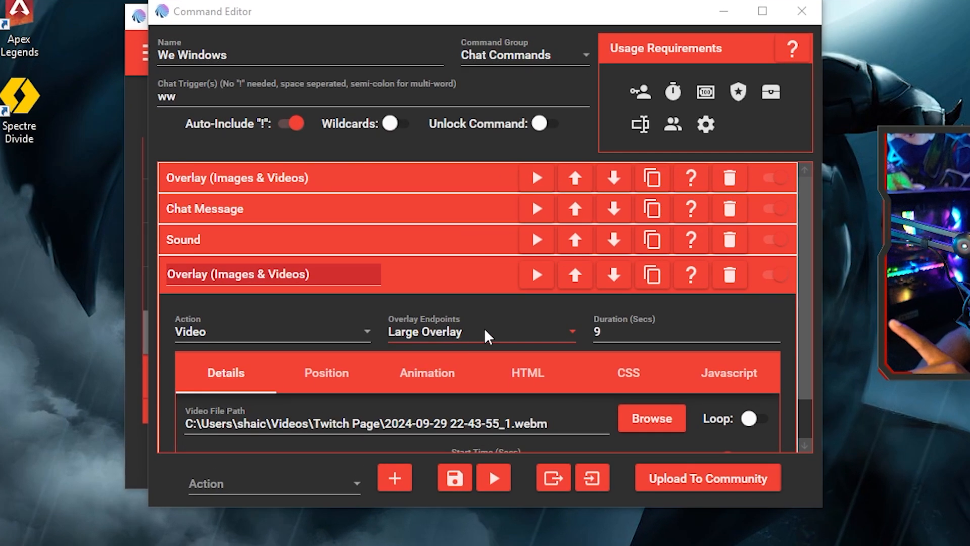
Set the video overlay's endpoint to Large Overlay and play the action as a test.
click(488, 306)
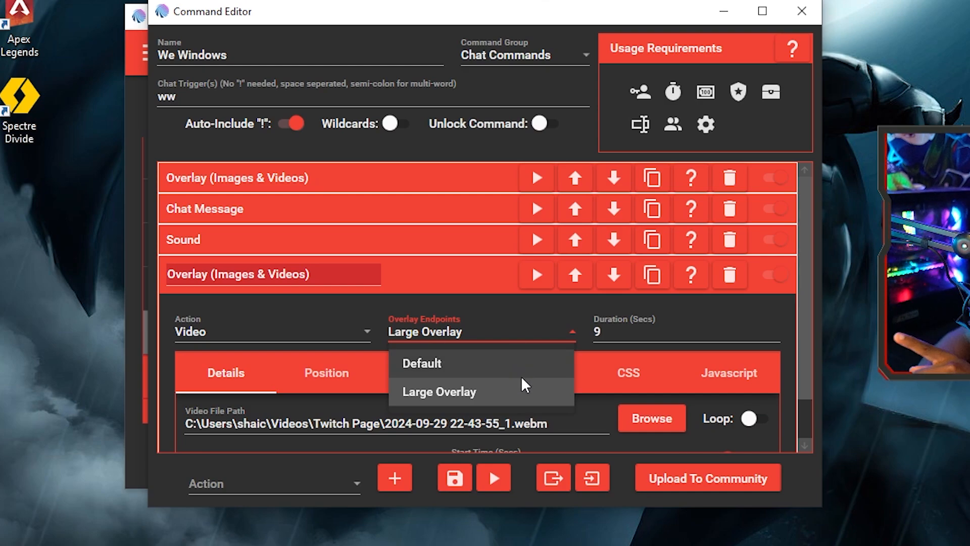
click(474, 401)
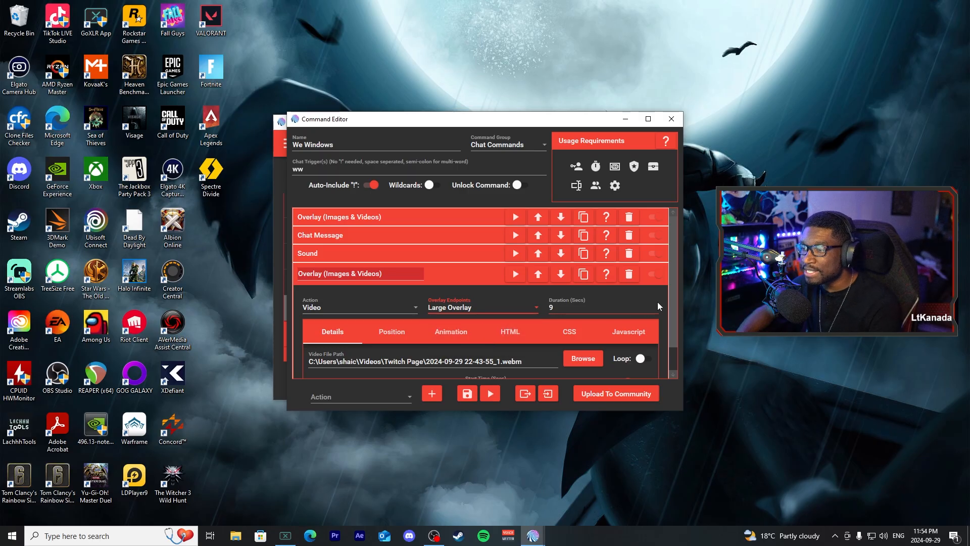
scroll(658, 306, down, 1)
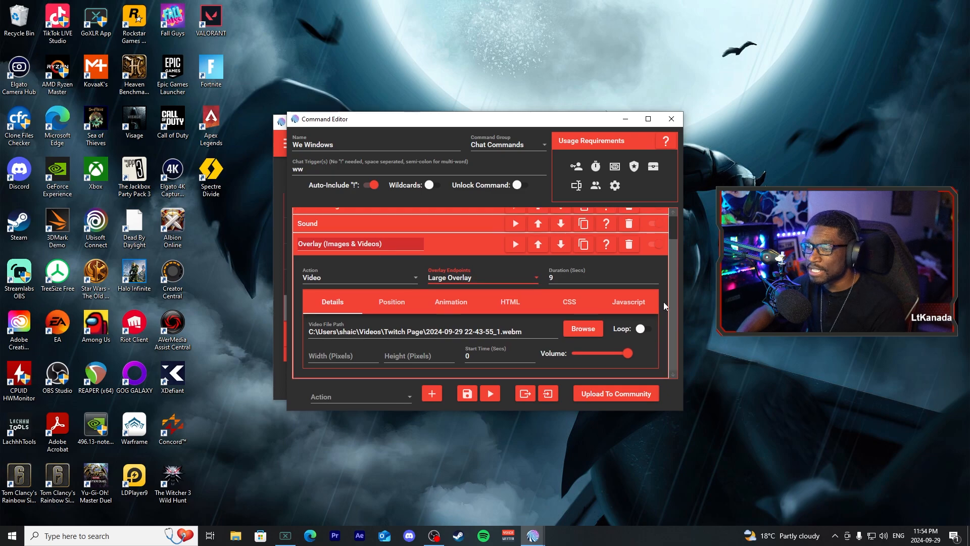
click(515, 245)
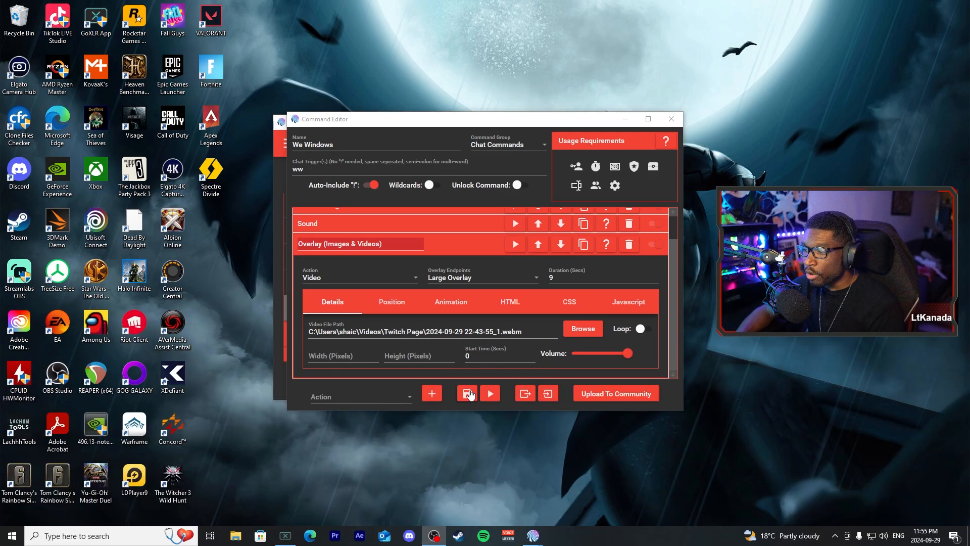
Save the edited We Windows command and test it from the command list.
click(468, 394)
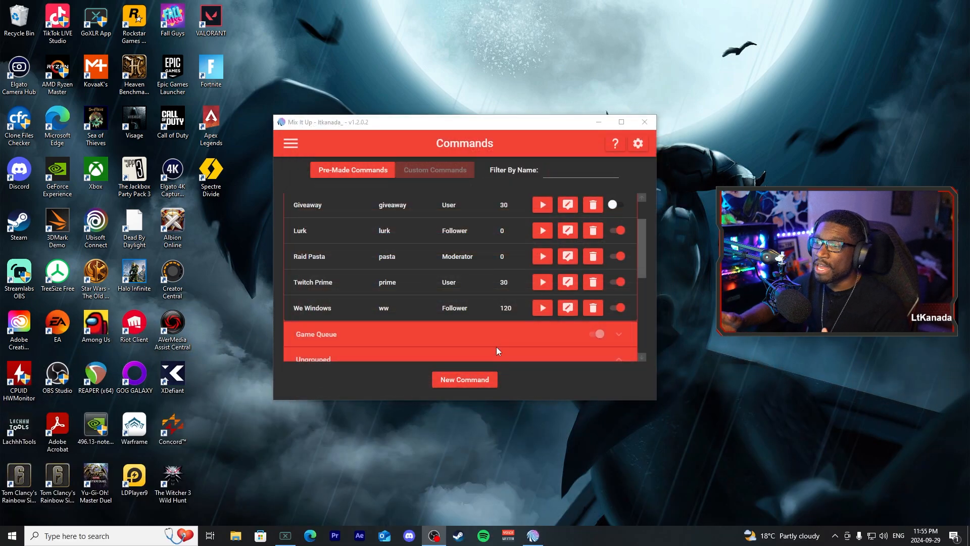
click(540, 308)
click(425, 325)
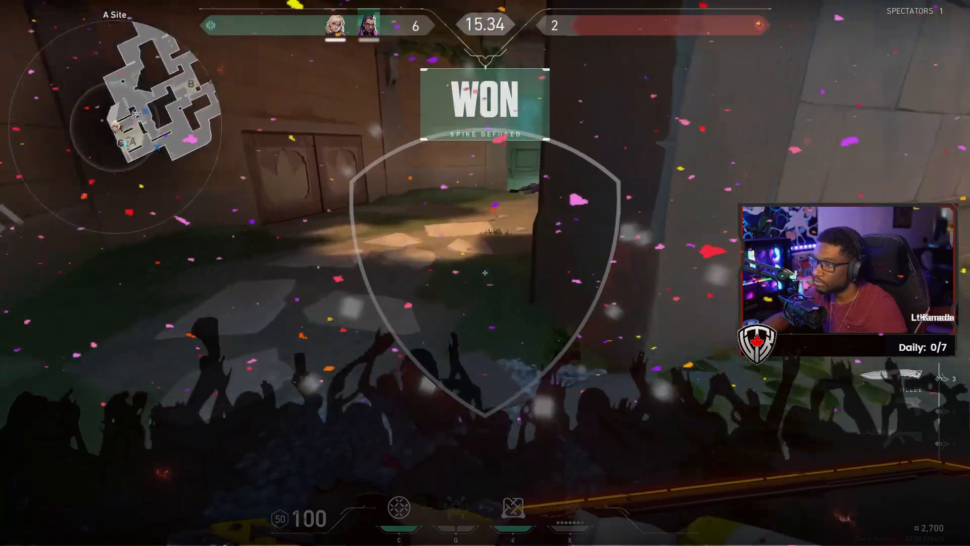
key(1)
key(3)
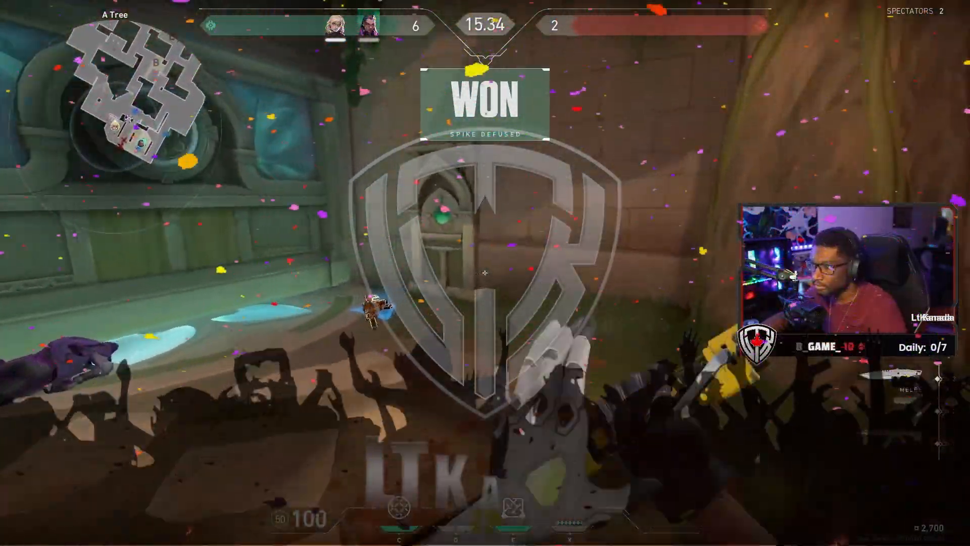